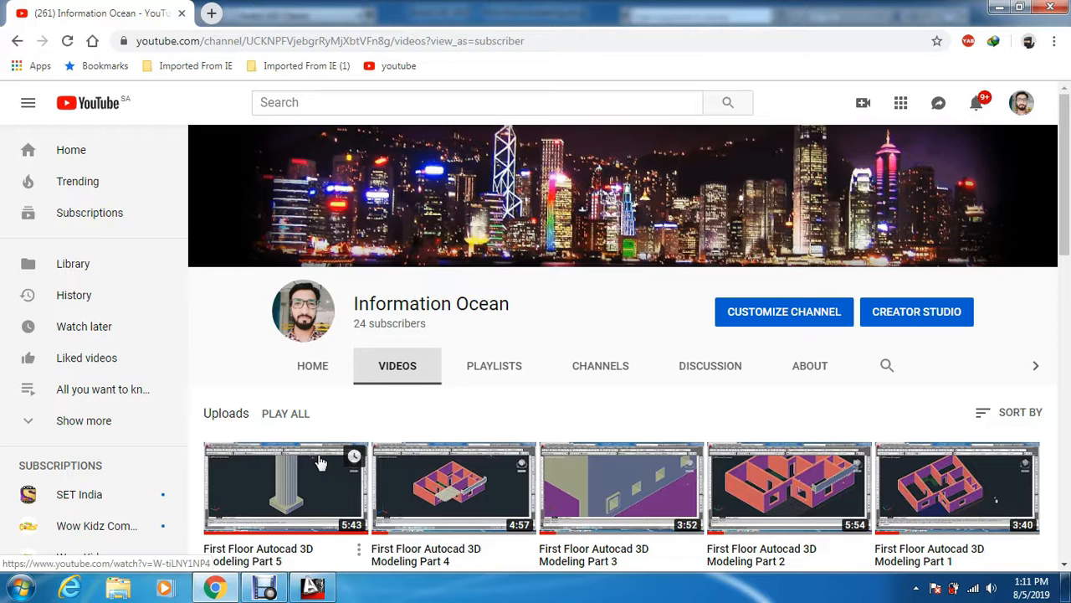
Step: Switch to AutoCAD and display the first floor model in wireframe from the top view
click(313, 587)
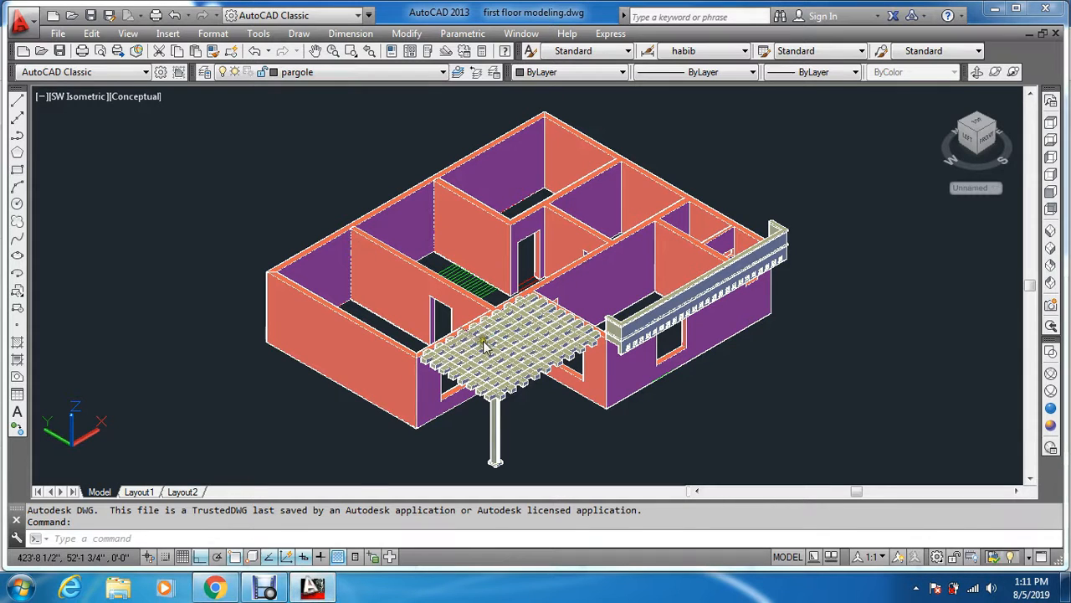
click(1053, 373)
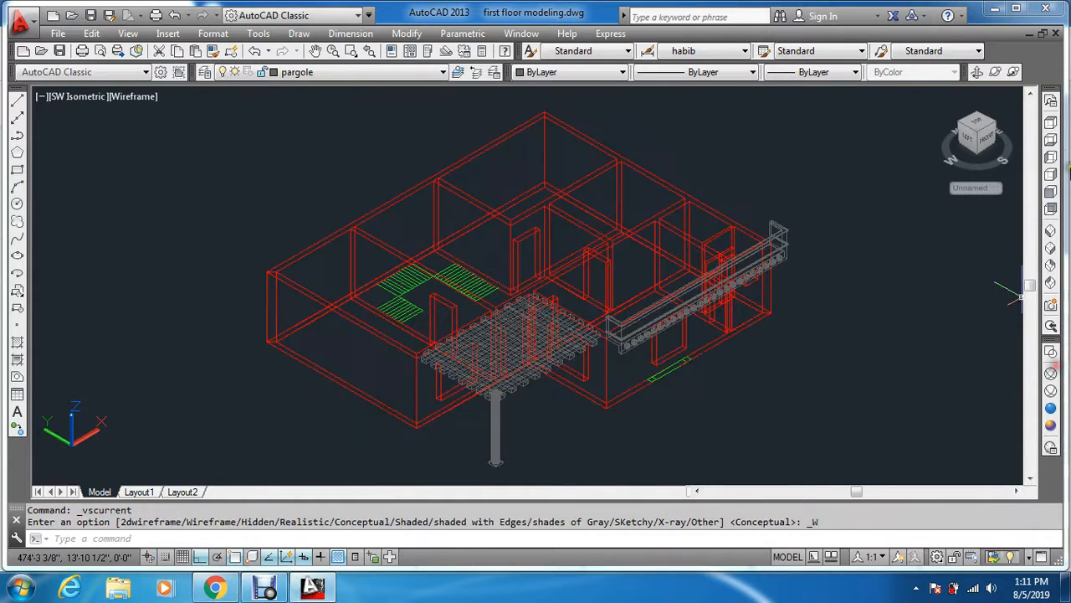
click(1051, 126)
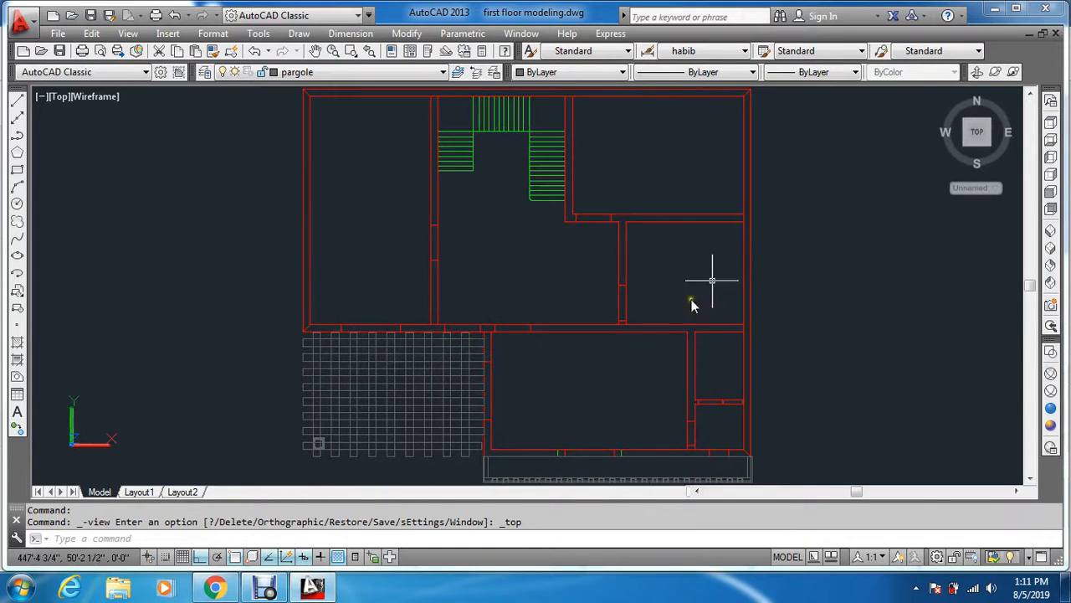
Step: Draw a circle with radius 4 in the empty area below the floor plan
scroll(561, 460, down, 2)
scroll(568, 432, up, 3)
key(Escape)
key(Escape)
text(c)
key(Return)
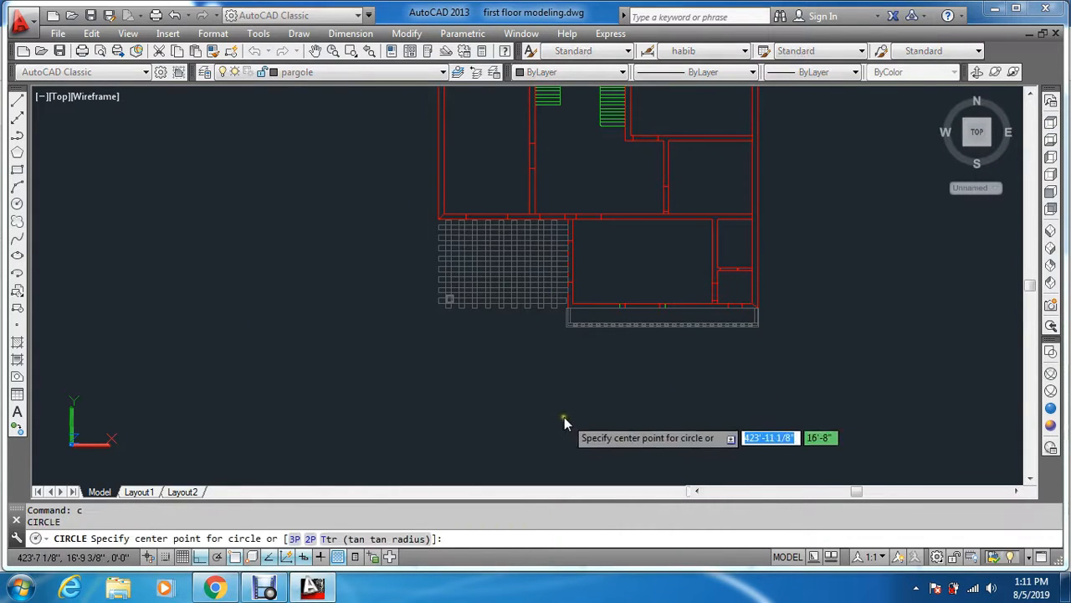
click(547, 391)
text(4)
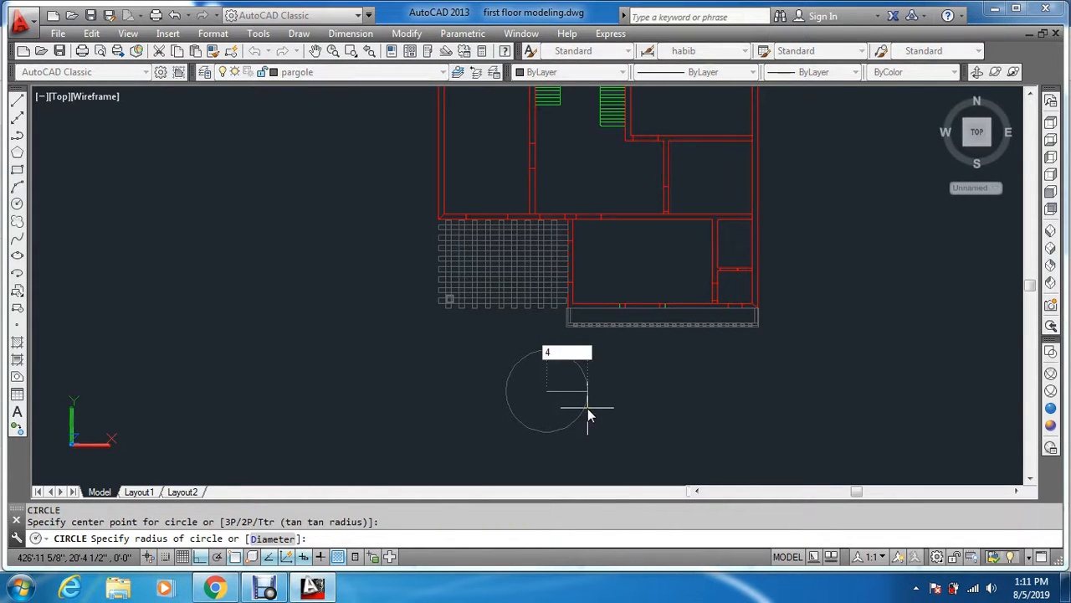
key(Return)
key(Escape)
key(Escape)
Step: Offset the circle outward by 0.6 to form a concentric ring
text(o)
key(Return)
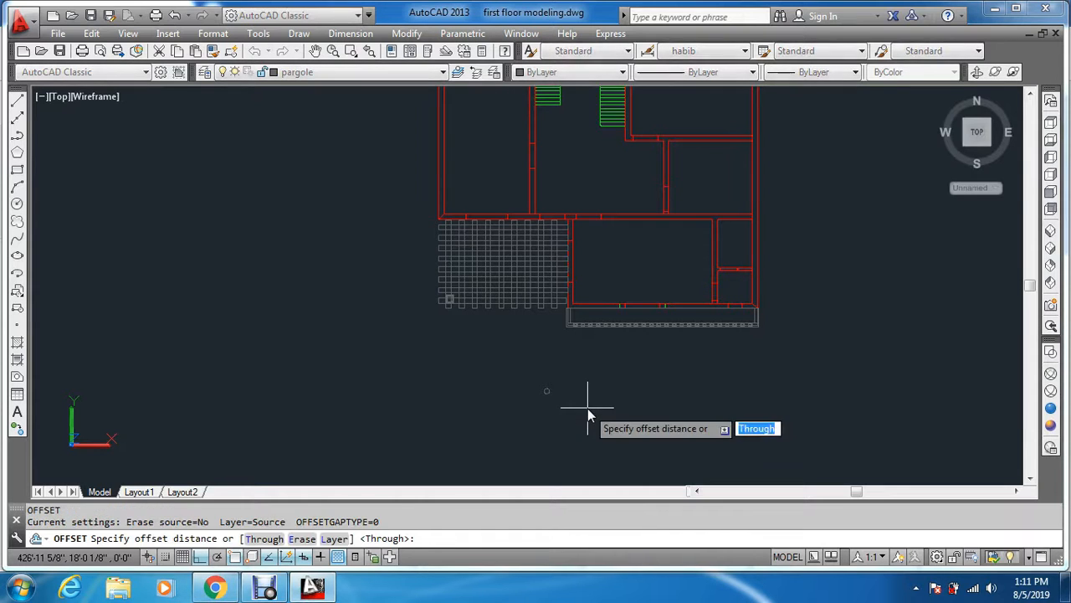
text(.6)
key(Return)
scroll(548, 410, up, 10)
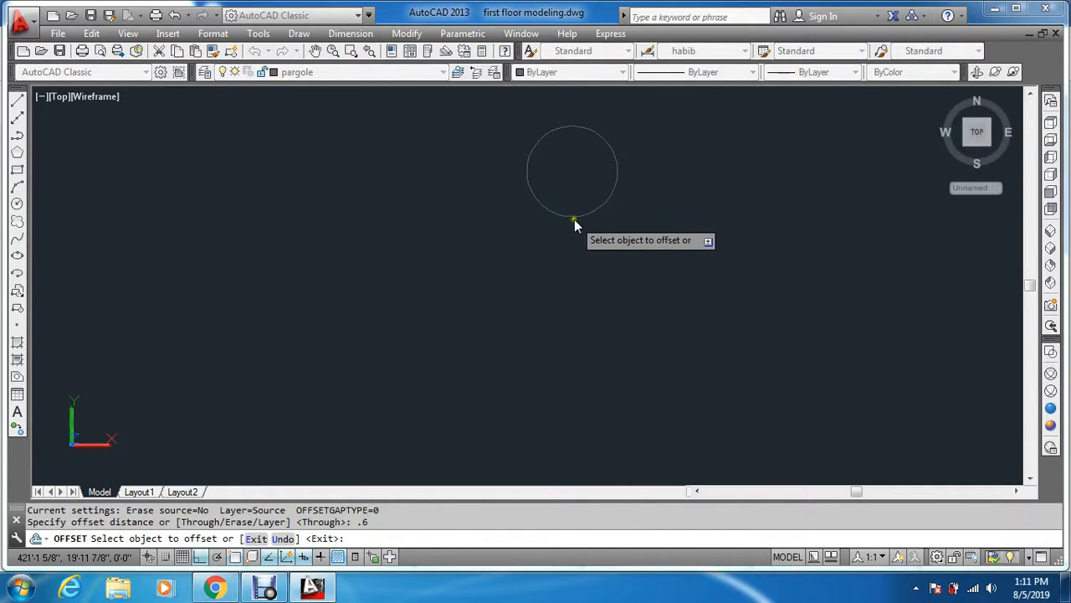
scroll(583, 165, up, 5)
click(586, 192)
key(Escape)
key(Escape)
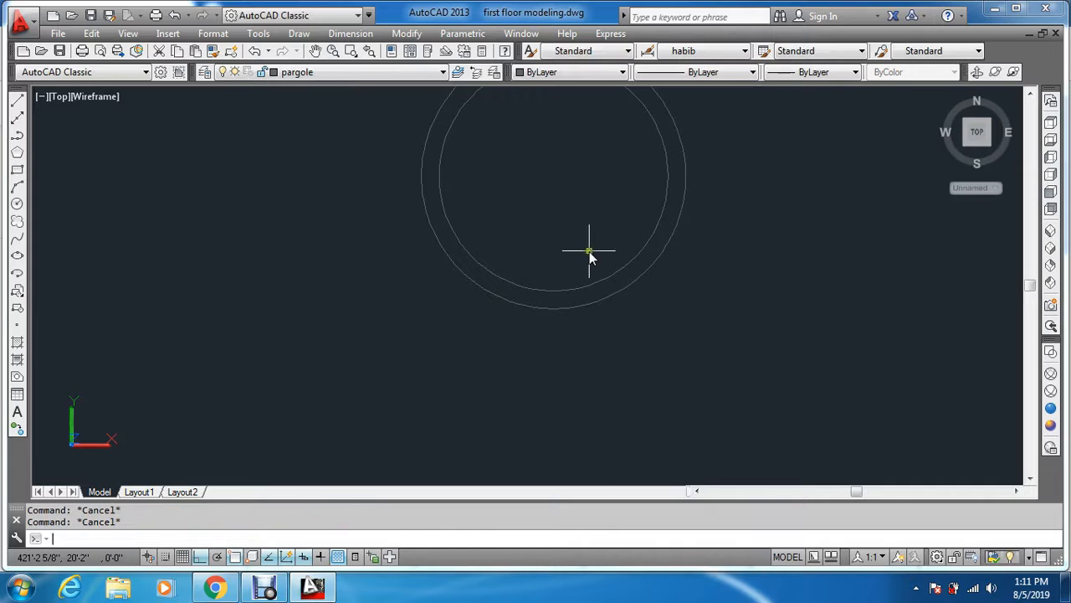
Step: Draw a vertical ray from the lowest point of the inner circle up through the circles' centre
scroll(590, 251, down, 5)
text(ray)
key(Return)
scroll(578, 220, up, 6)
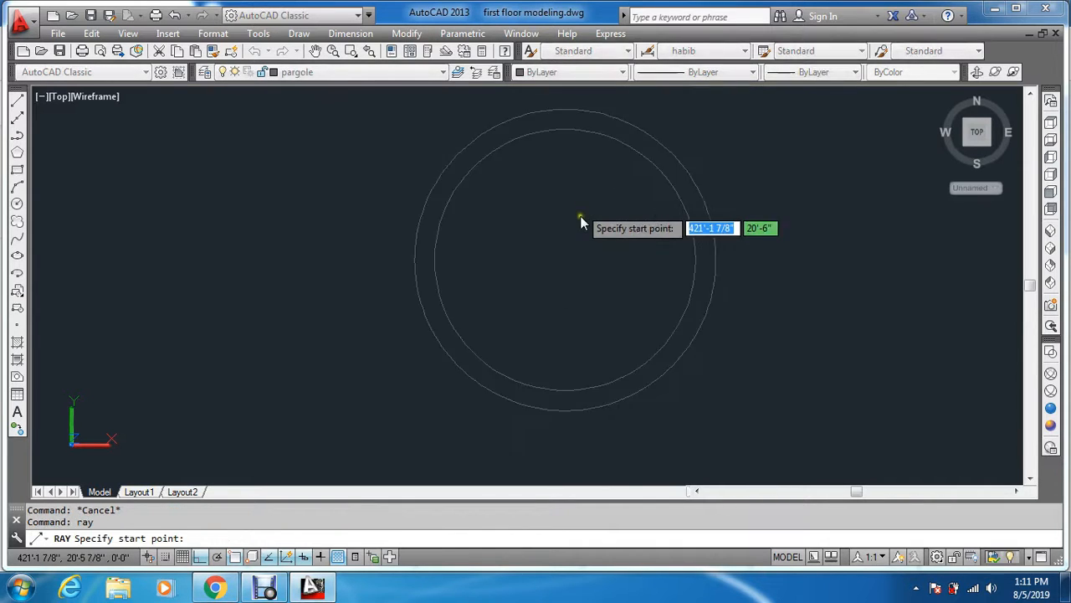
scroll(574, 342, down, 6)
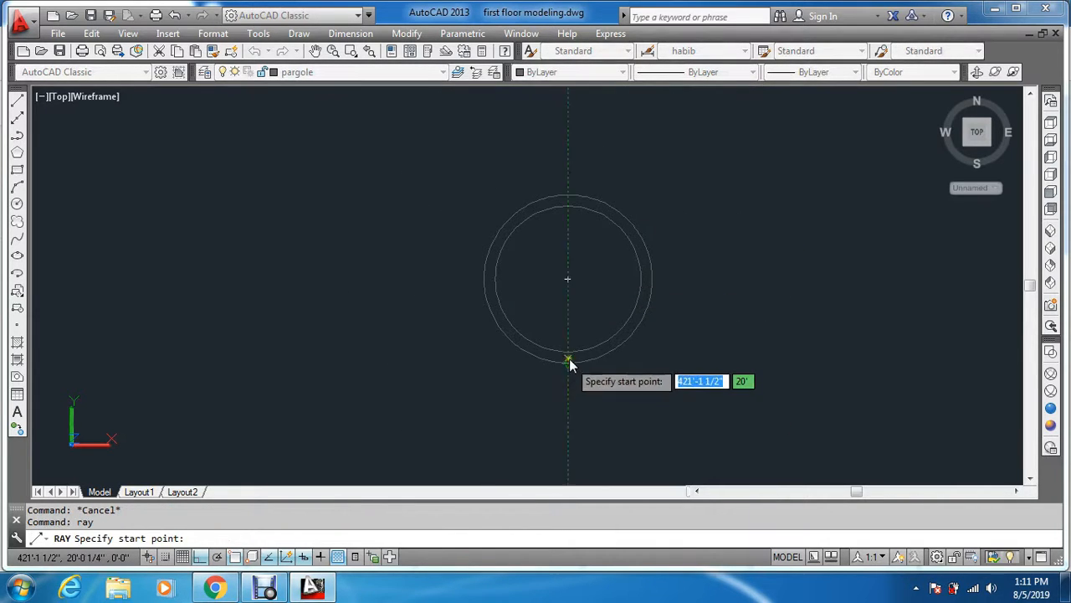
click(569, 351)
key(Escape)
key(Escape)
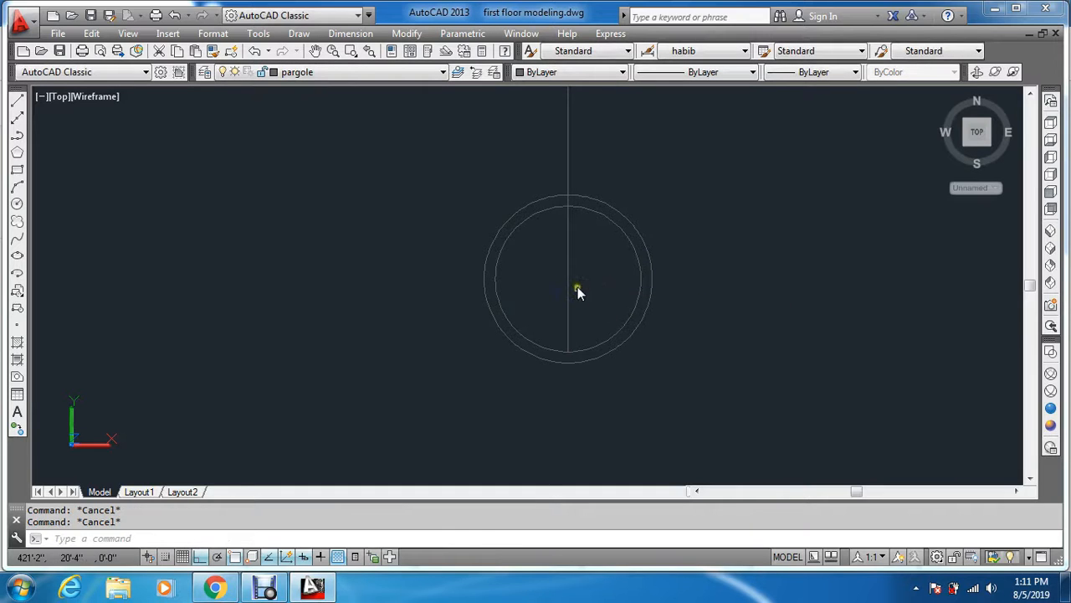
Step: Create a polar array of the ray around the circles' common centre
text(ar)
key(Return)
scroll(577, 290, up, 3)
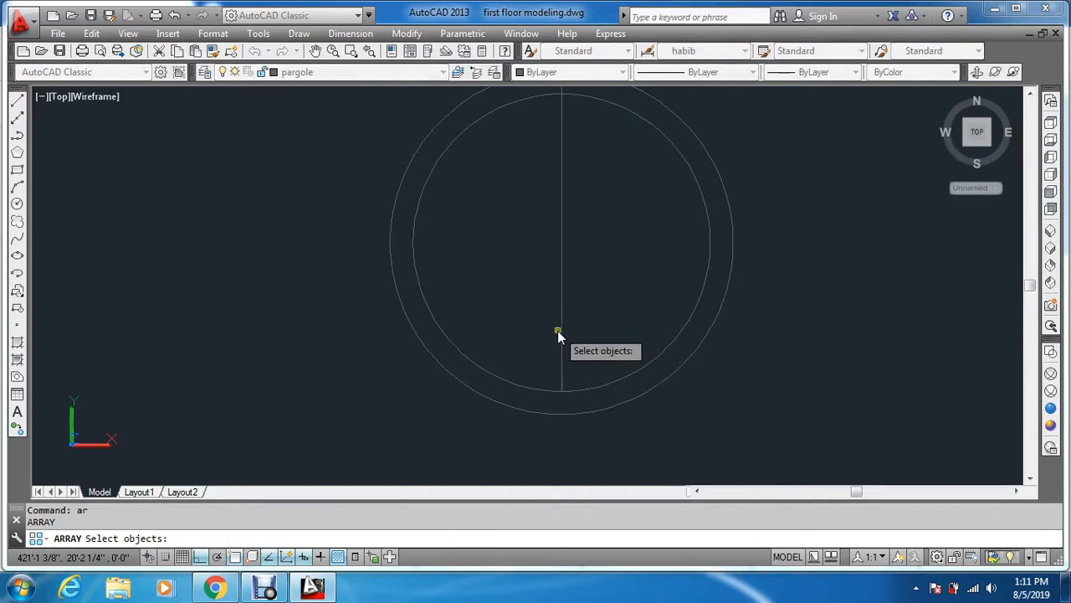
click(563, 336)
key(Return)
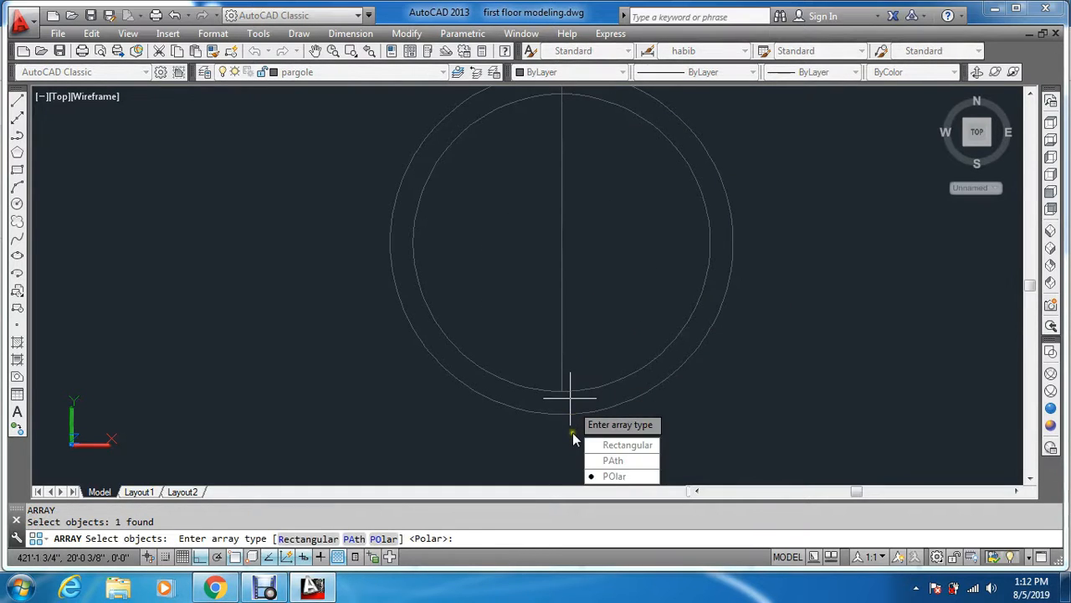
click(615, 476)
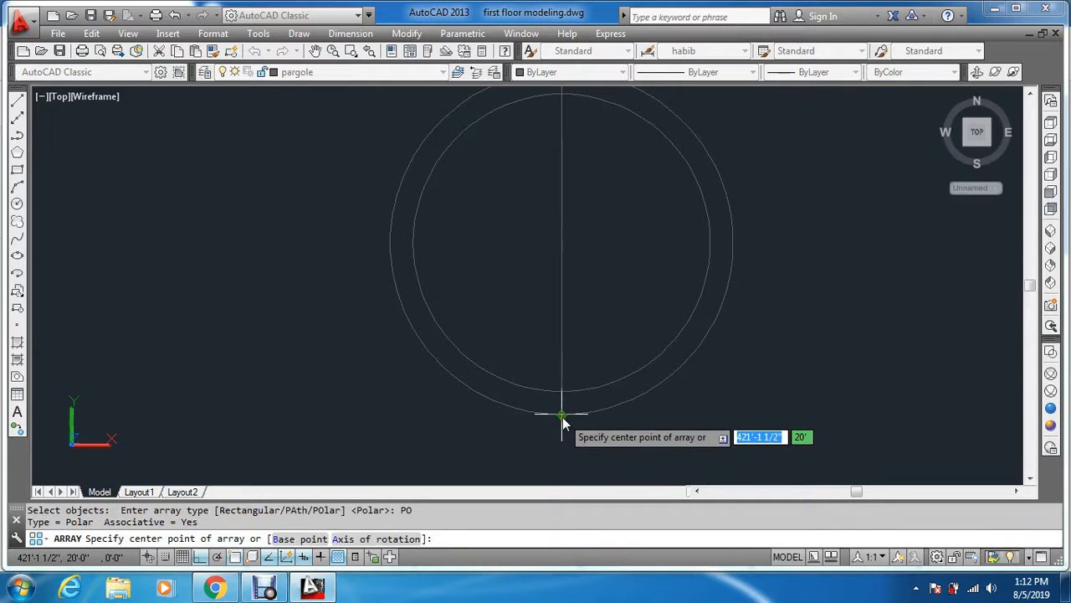
click(561, 243)
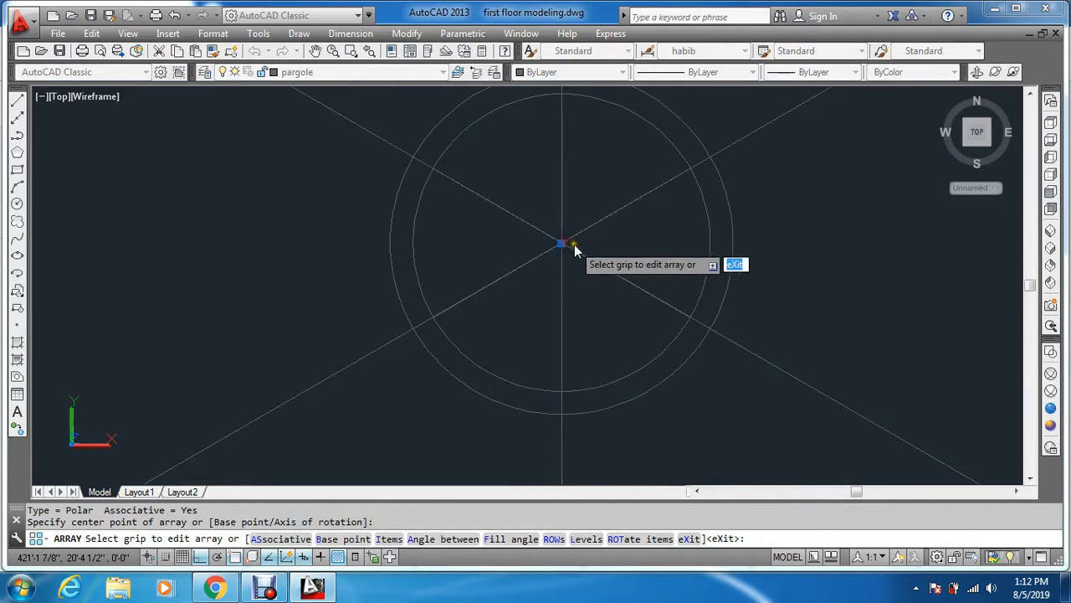
Step: Set the ray array's number of items to 30 and finish the array
click(385, 538)
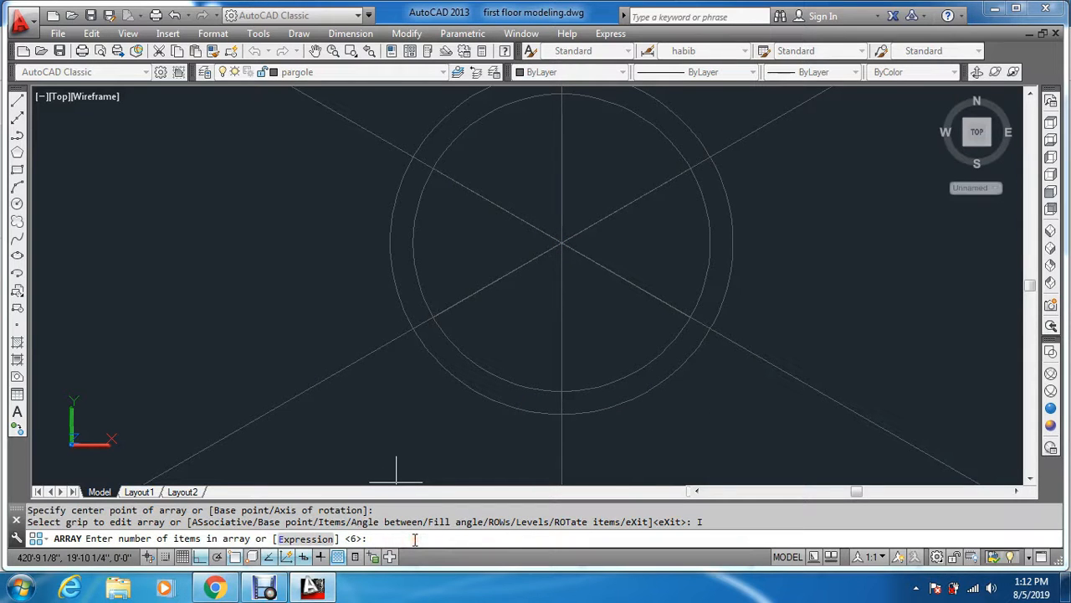
text(30)
key(Return)
key(Escape)
key(Escape)
key(Escape)
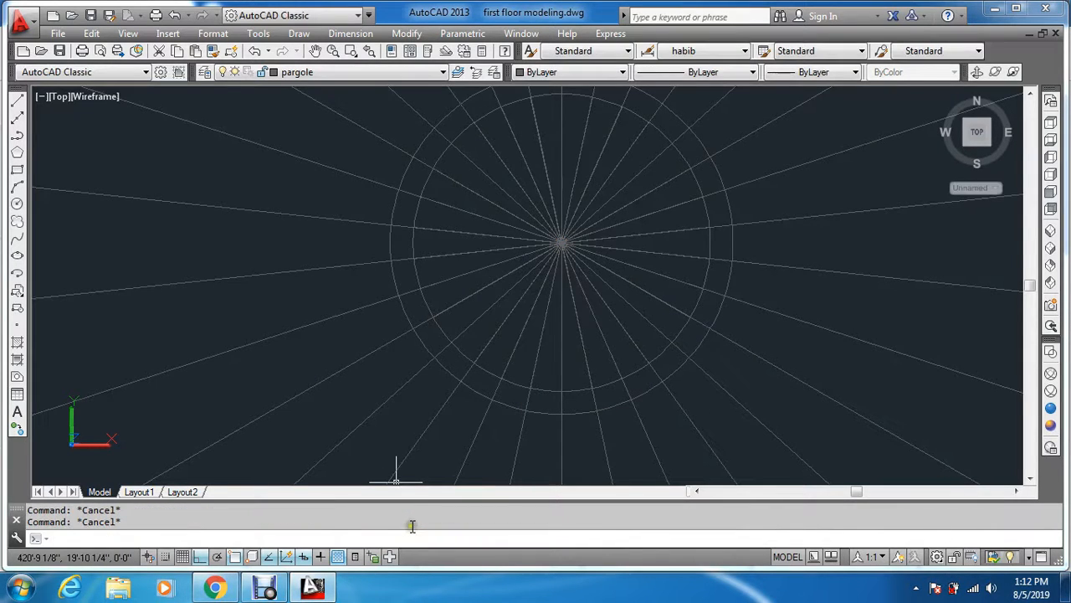
Step: Break the outer circle at its crossings with two adjacent rays on the upper-left part of the ring
text(br)
key(Return)
scroll(402, 200, up, 6)
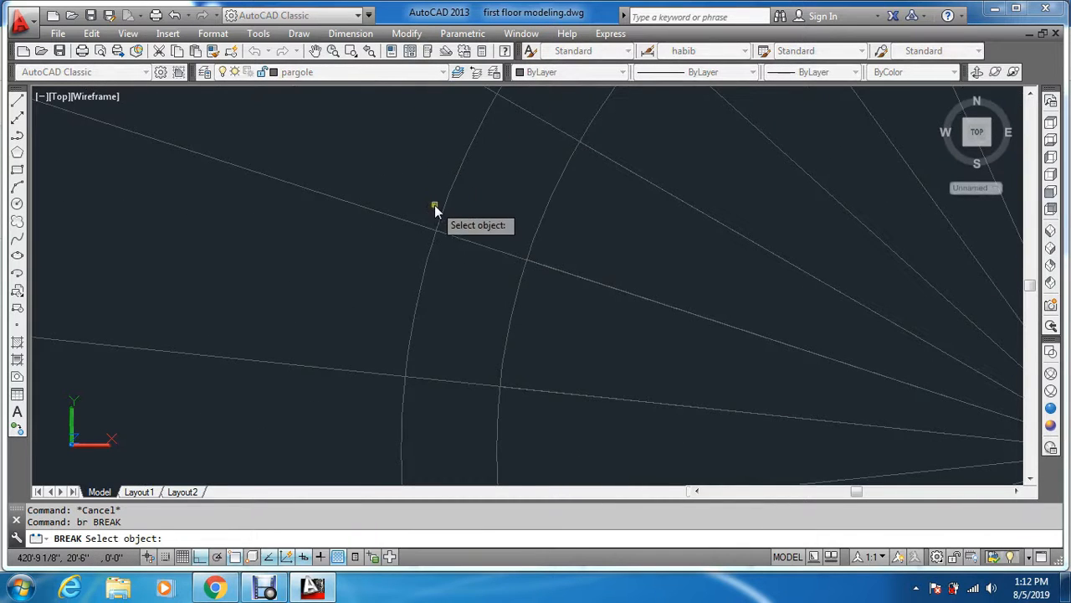
click(437, 228)
click(457, 215)
key(Escape)
key(space)
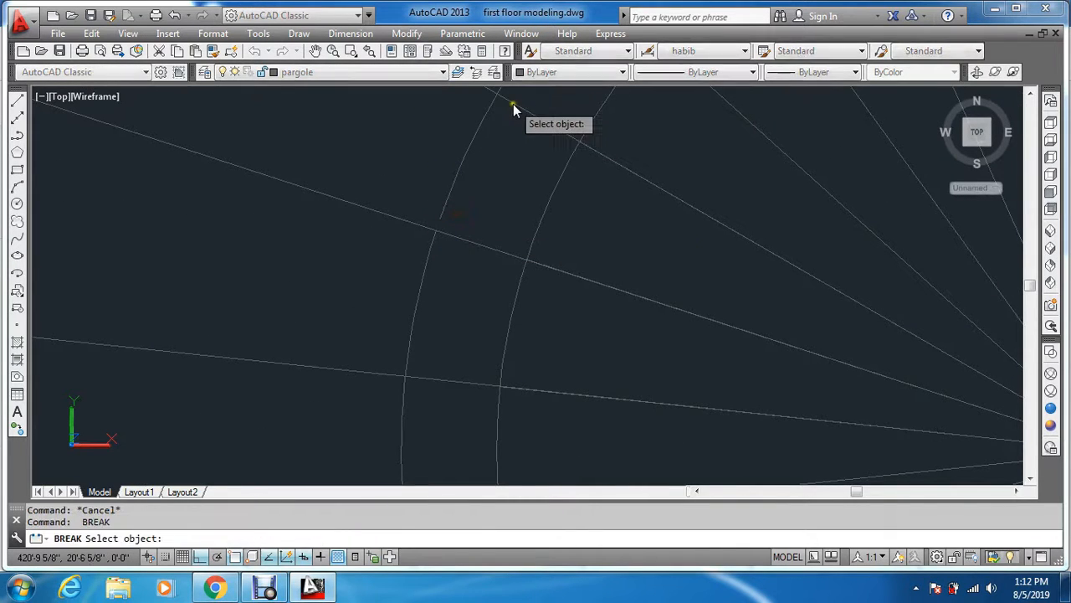
click(496, 103)
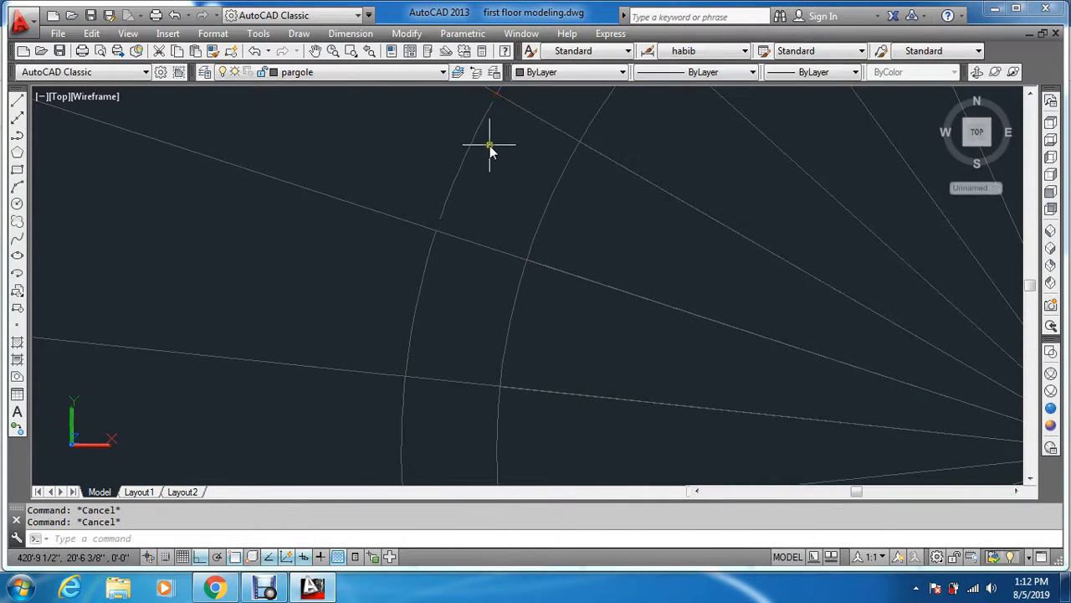
Step: Extend the separated outer arc segment to close the gaps at the two adjacent rays
key(Return)
key(Return)
click(445, 208)
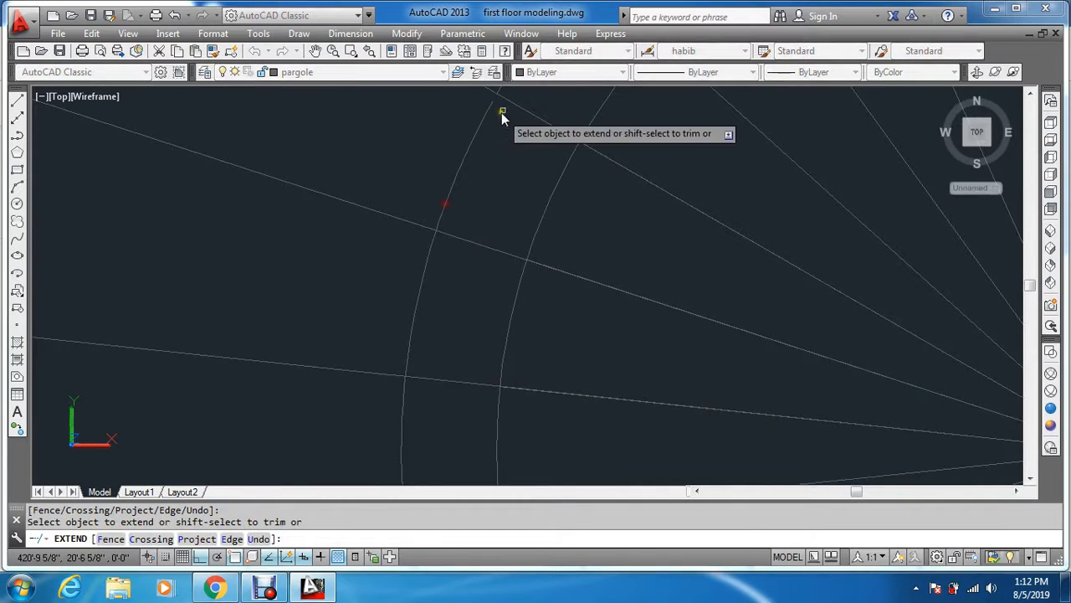
key(Escape)
key(Escape)
Step: Draw a three-point arc between the inner circle's crossings with the two rays, passing through the outer segment's midpoint
text(a)
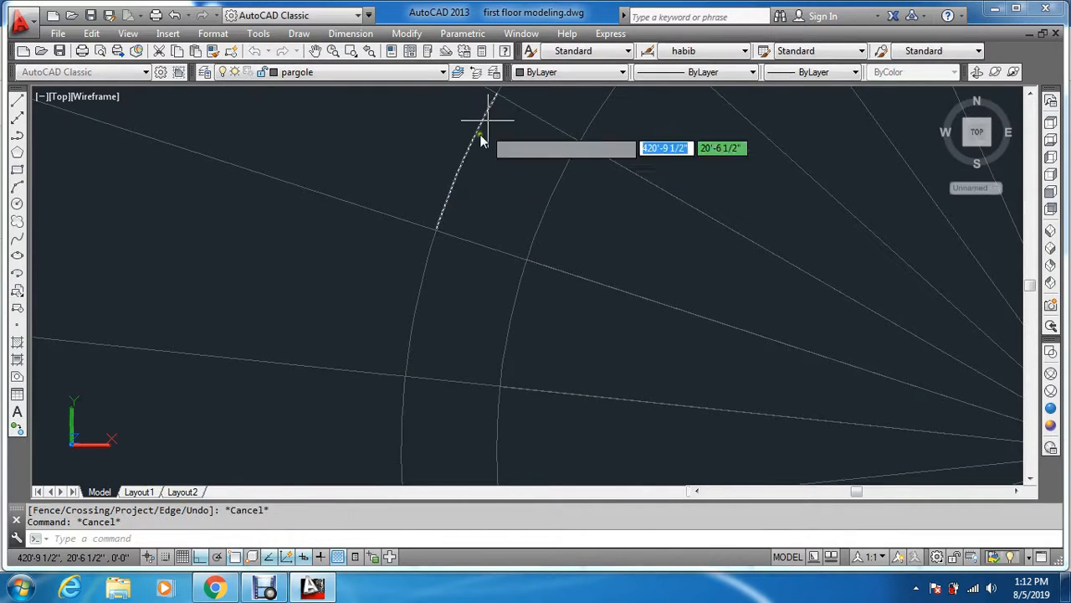
key(Return)
click(524, 256)
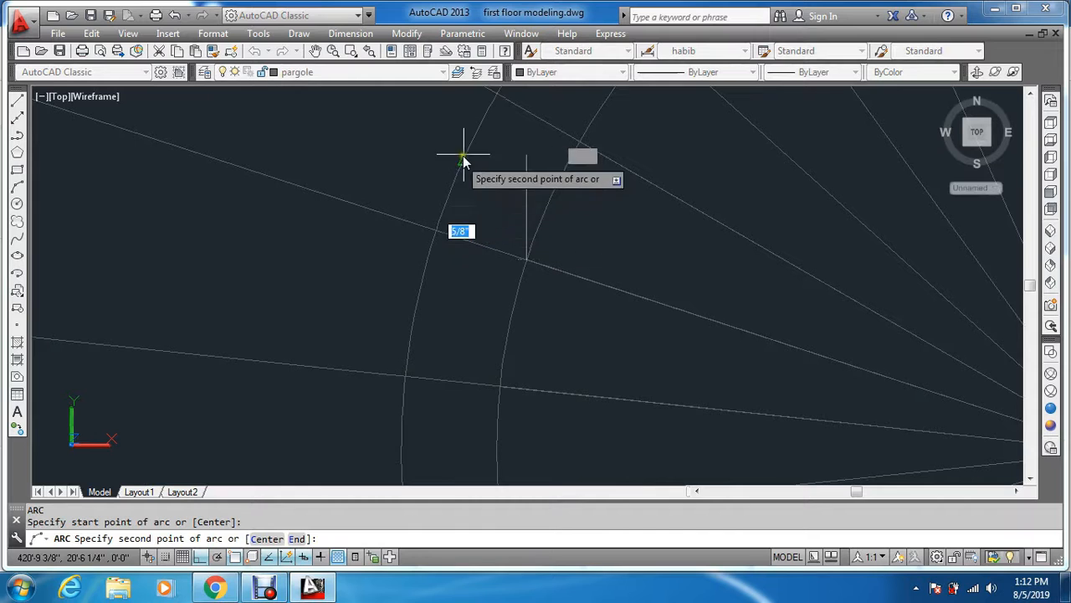
click(469, 163)
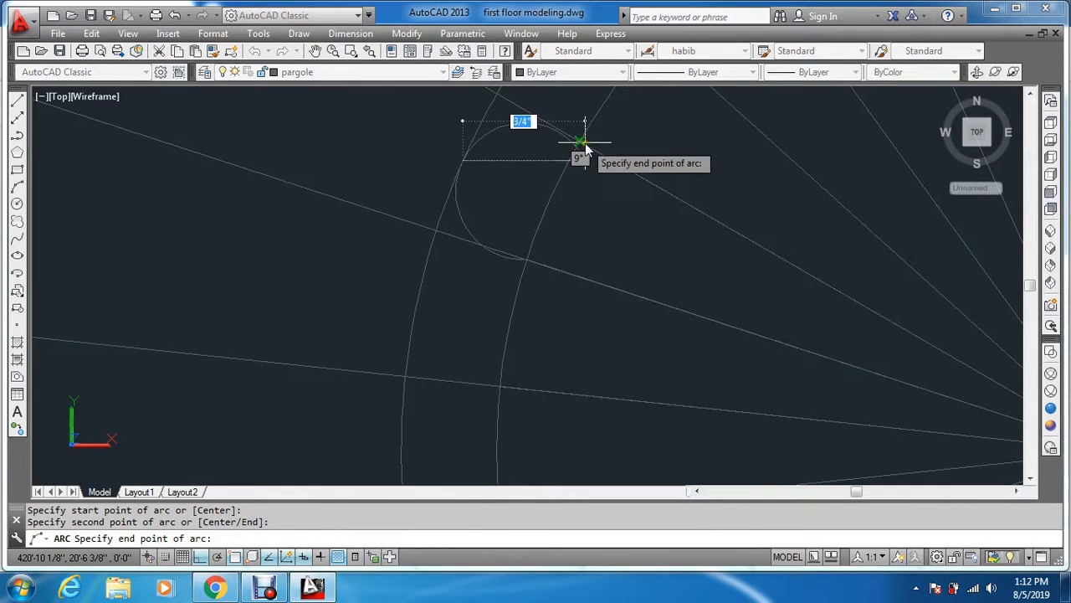
click(584, 142)
key(Return)
key(Escape)
key(Escape)
Step: Trim both ends of the new arc that lie outside the two adjacent rays
text(tr)
key(Return)
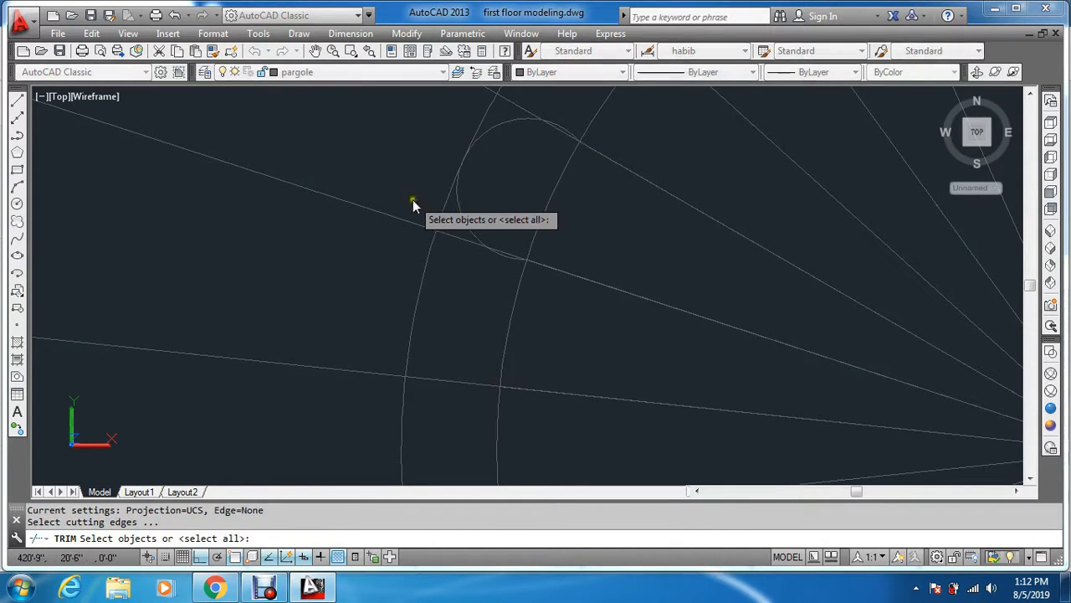
click(411, 222)
click(508, 100)
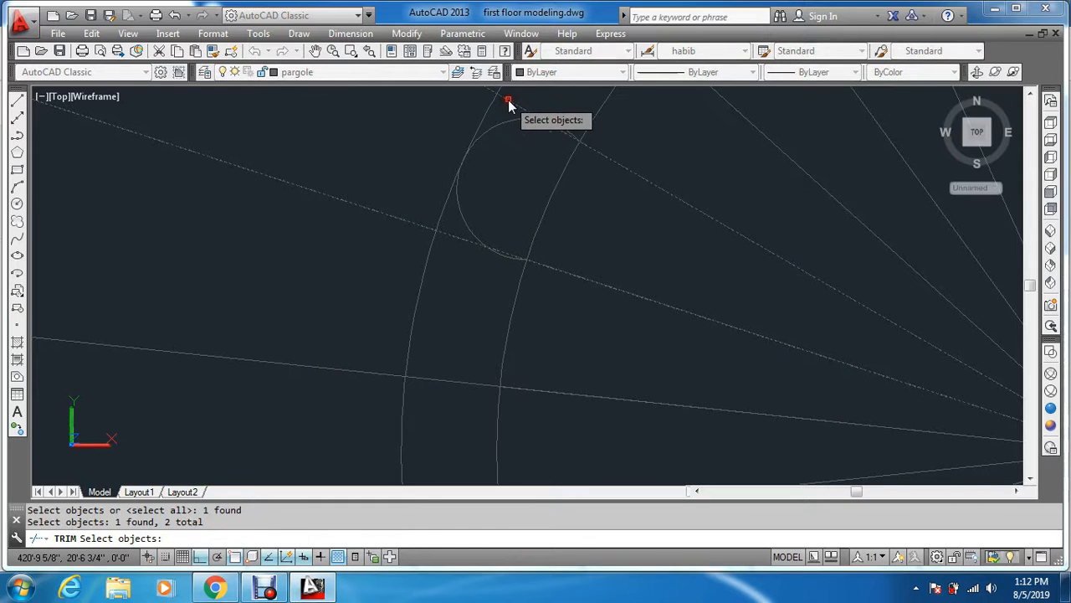
key(Return)
click(561, 125)
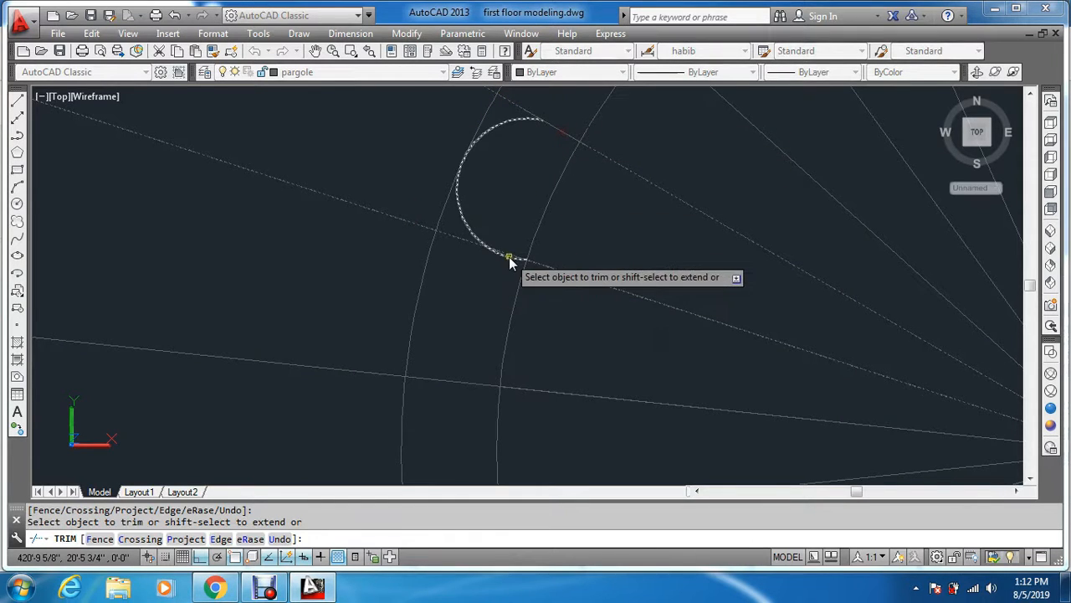
click(510, 258)
key(Escape)
key(Escape)
Step: Erase the array of rays, keeping the two circles and the small arc
text(e)
key(Return)
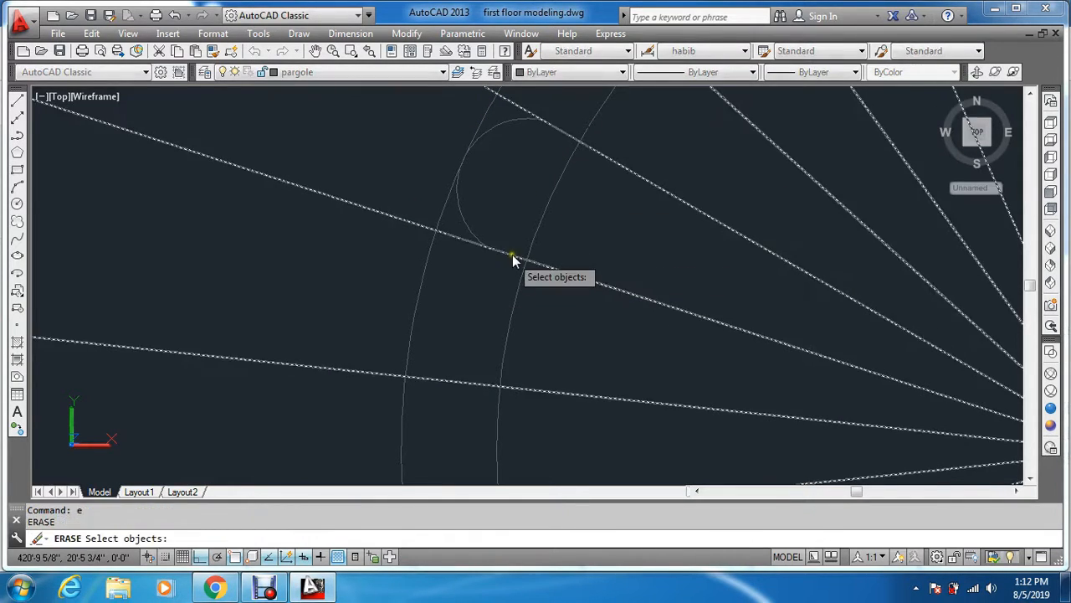
click(595, 262)
click(579, 289)
key(Return)
key(Escape)
scroll(566, 266, down, 10)
key(Escape)
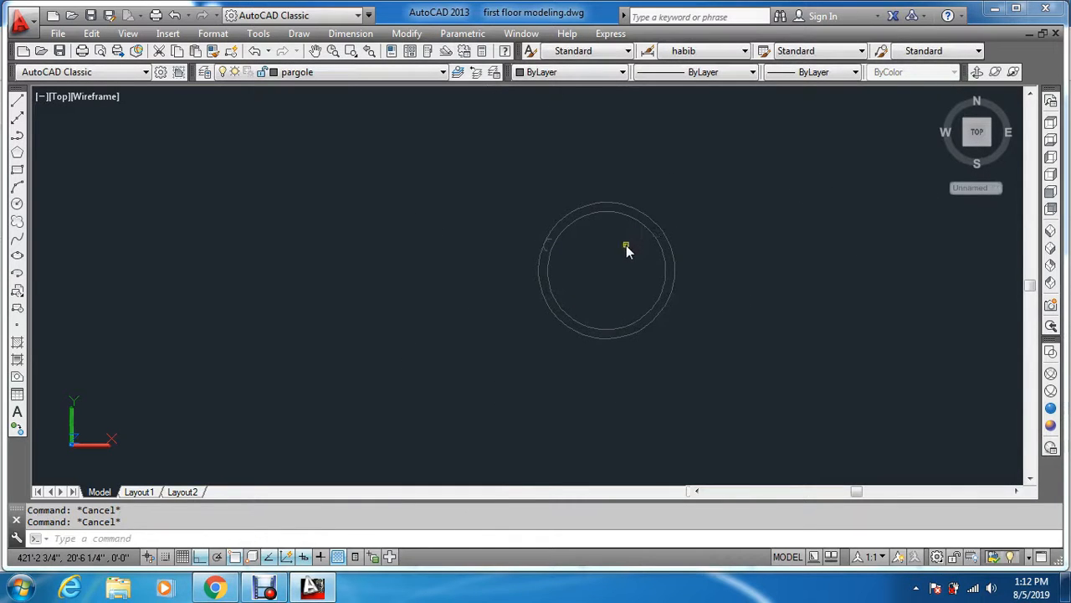
Step: Create a polar array of the trimmed small arc around the circles' centre with six items
key(Return)
scroll(569, 232, up, 6)
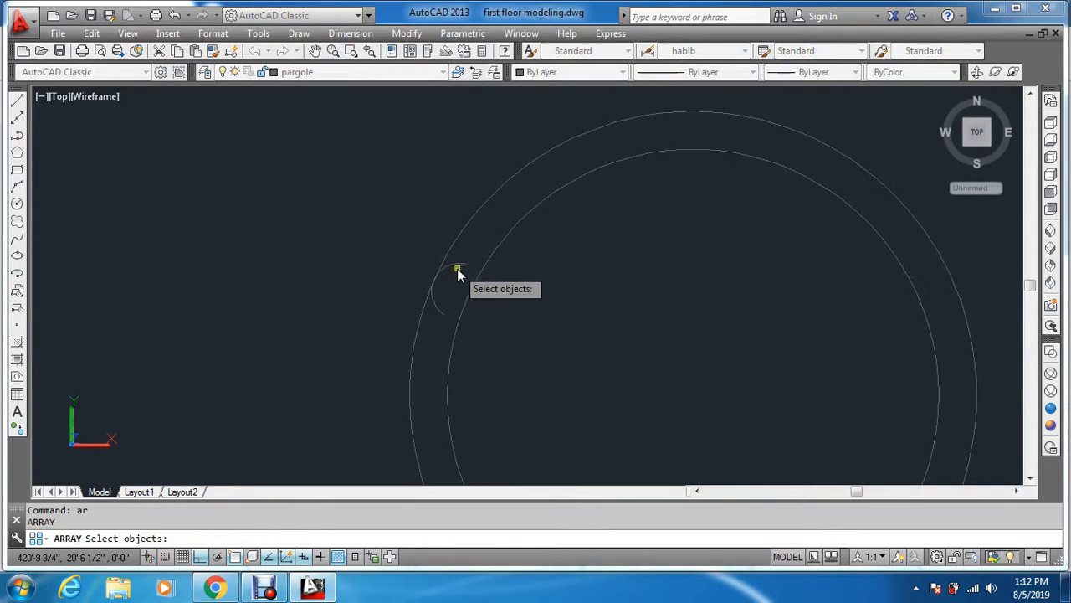
click(457, 269)
click(452, 262)
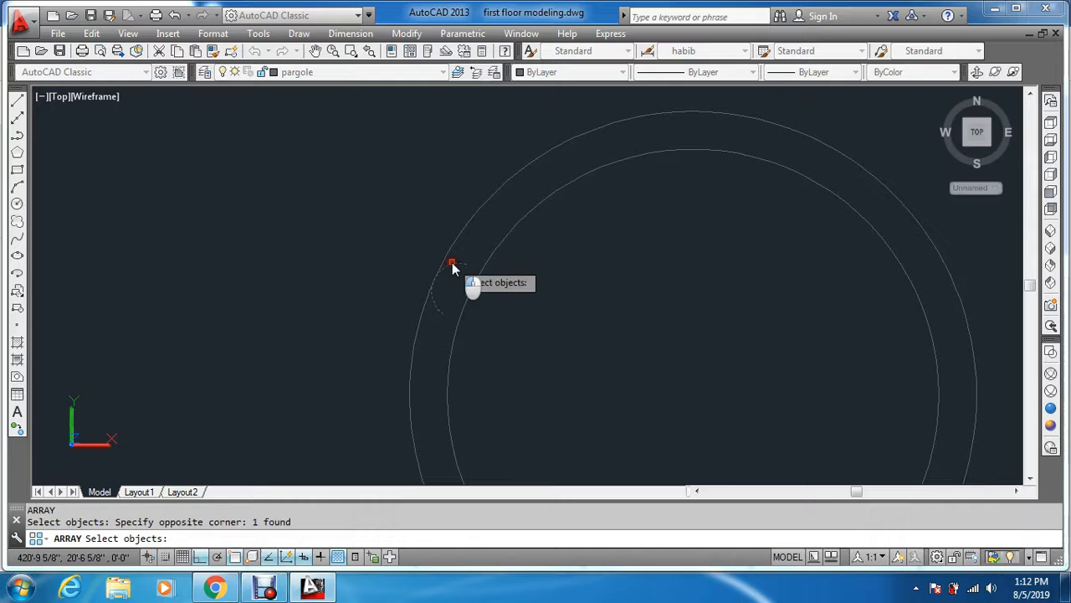
scroll(468, 291, down, 6)
scroll(479, 317, up, 4)
key(Return)
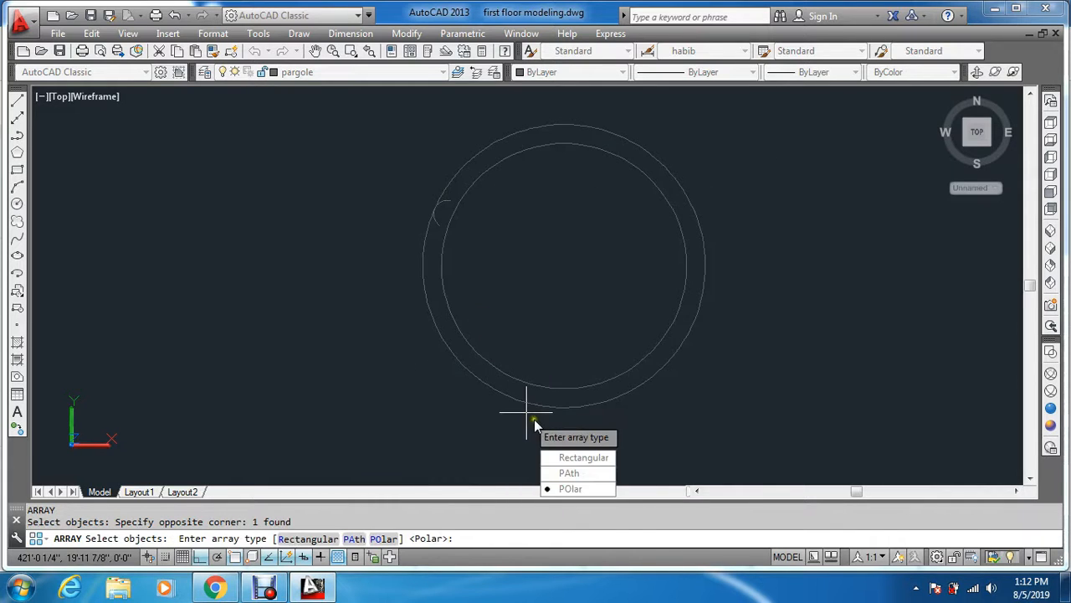
click(570, 490)
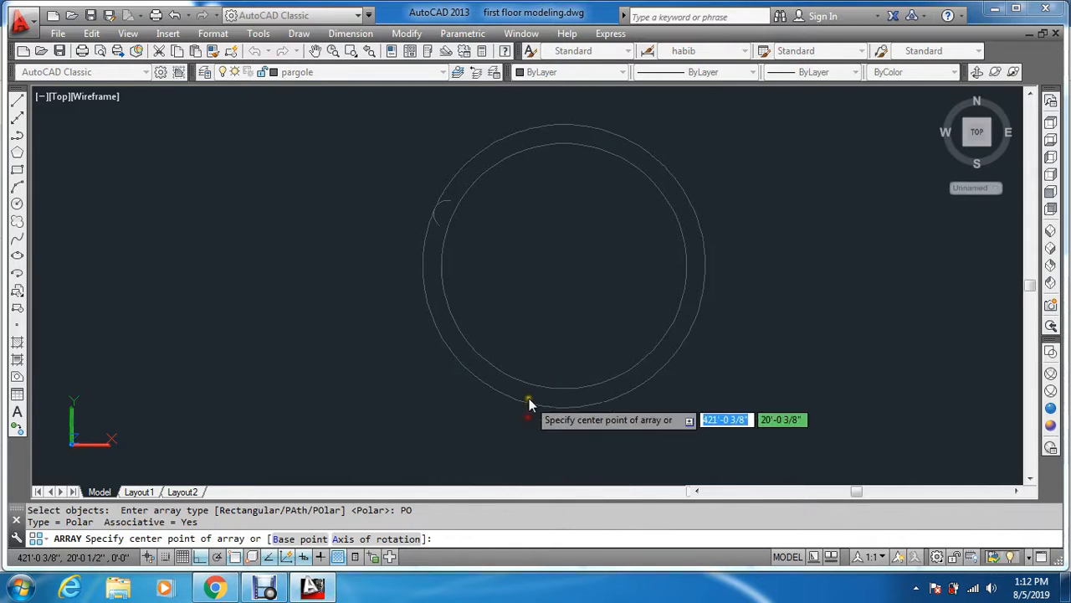
click(565, 268)
key(Escape)
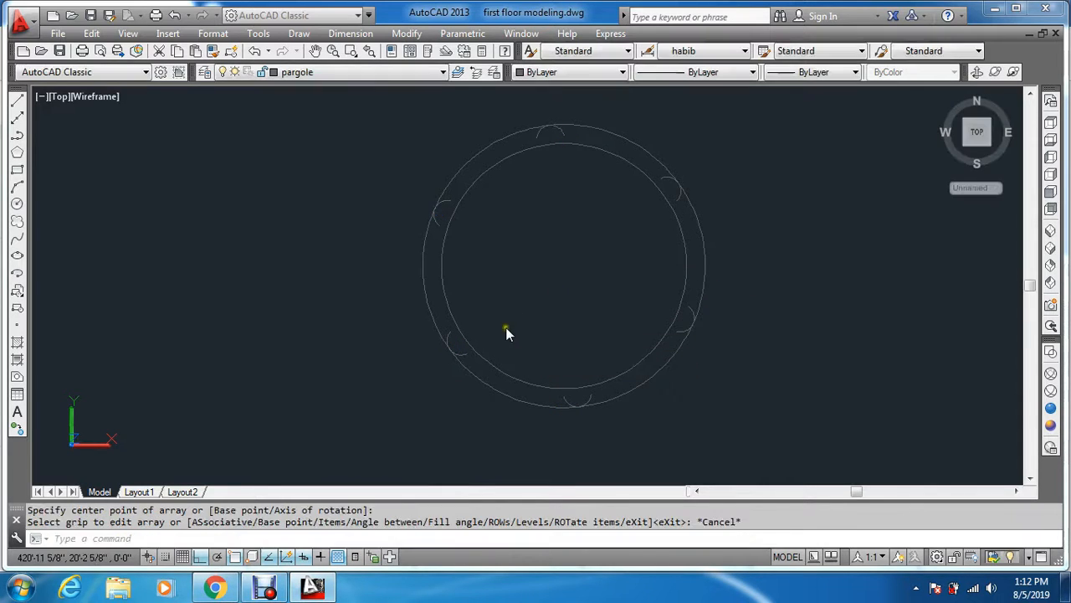
key(Escape)
key(Escape)
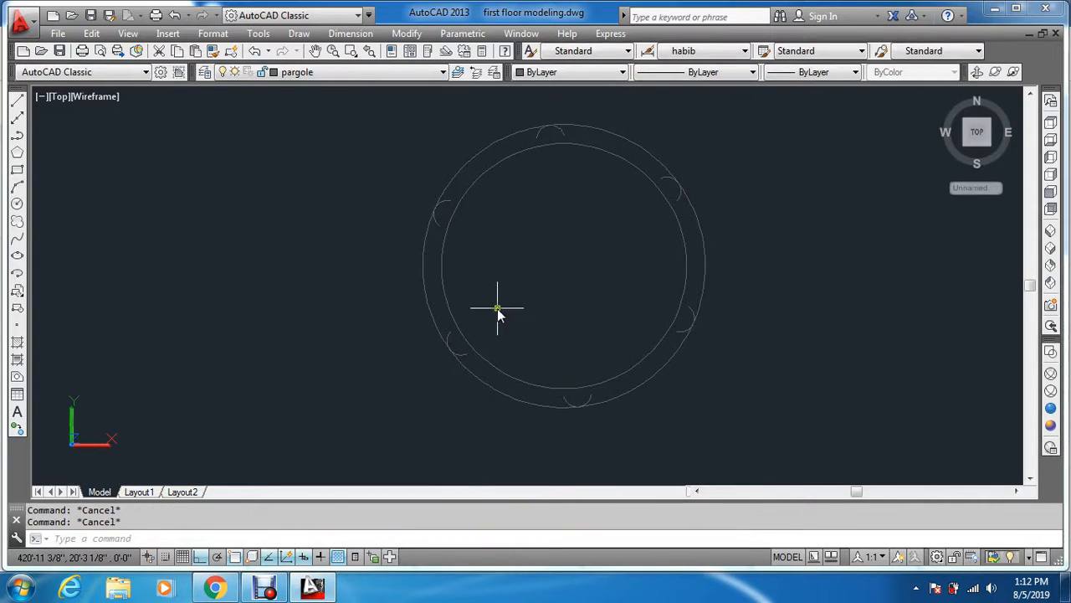
Step: Undo the six-item array and create a polar array of the small arc with 30 items around the circles' centre
key(ctrl+z)
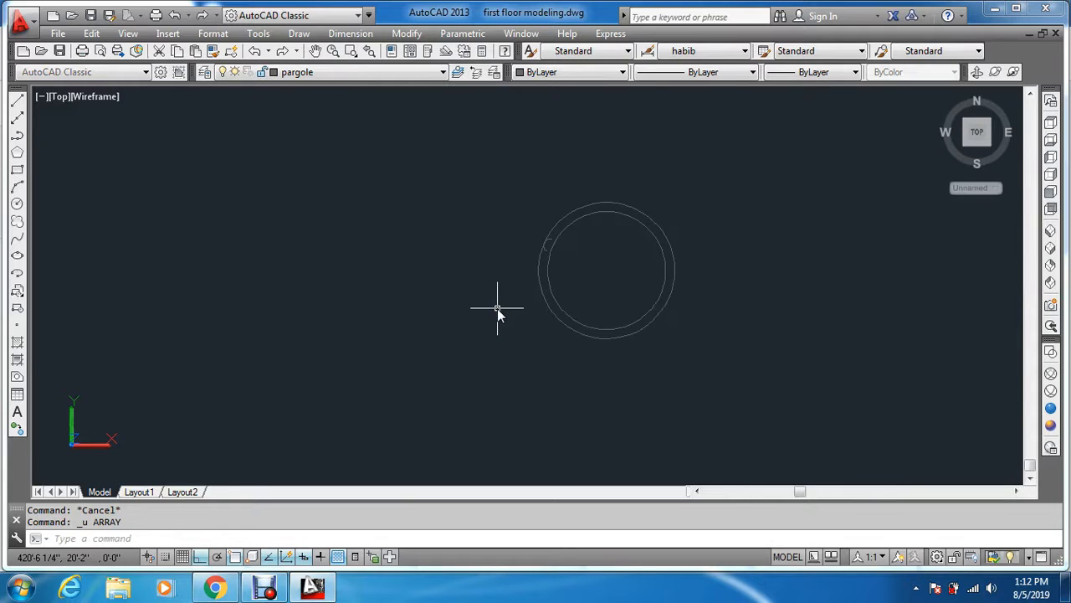
text(ar)
key(Return)
scroll(544, 251, up, 4)
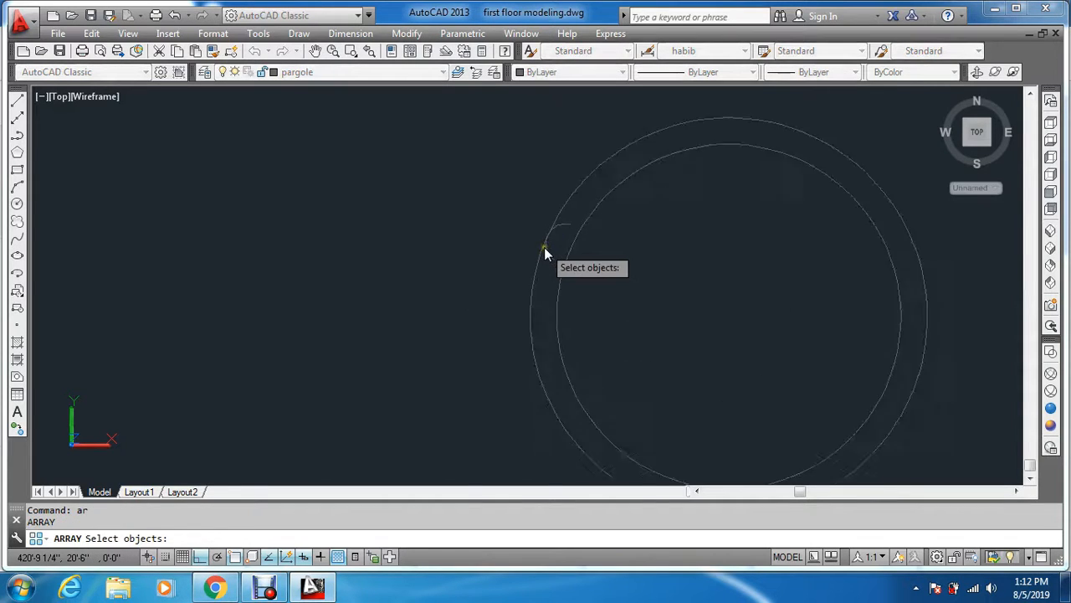
click(548, 271)
scroll(551, 266, down, 4)
key(Return)
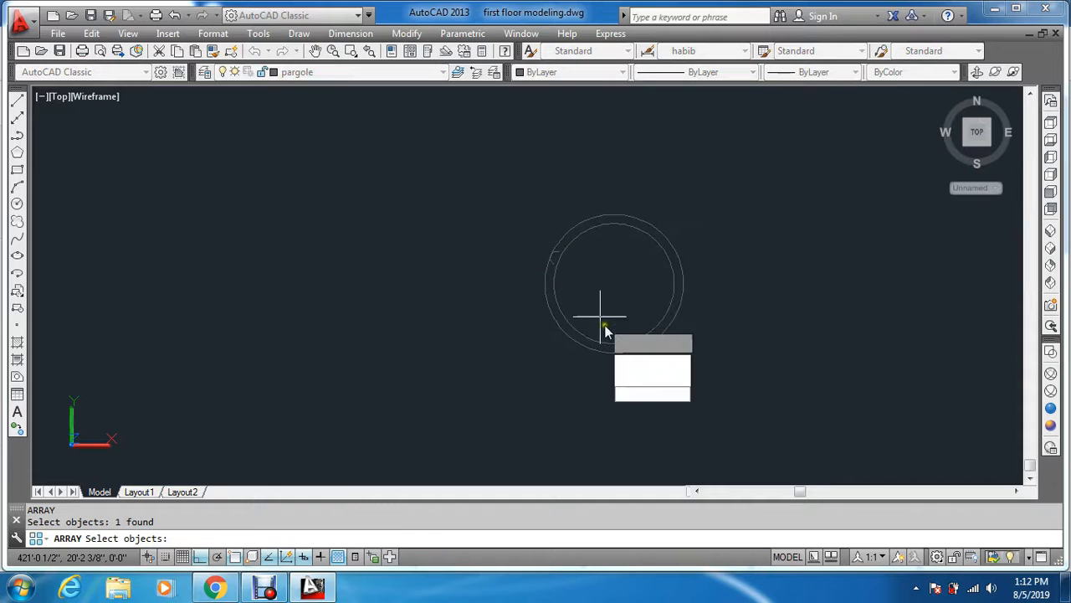
click(645, 395)
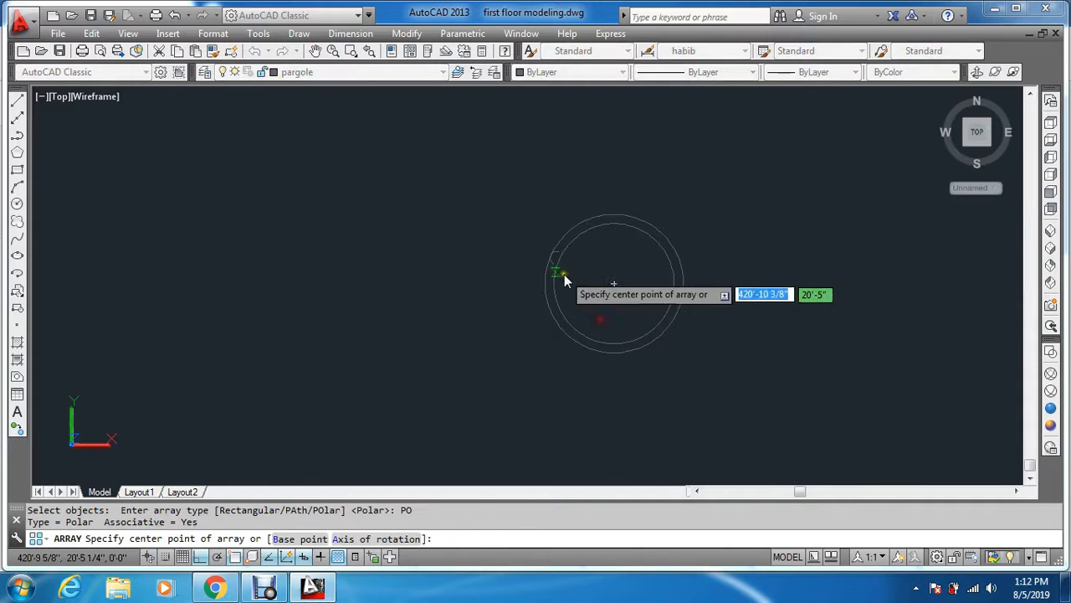
click(613, 282)
text(I)
key(Return)
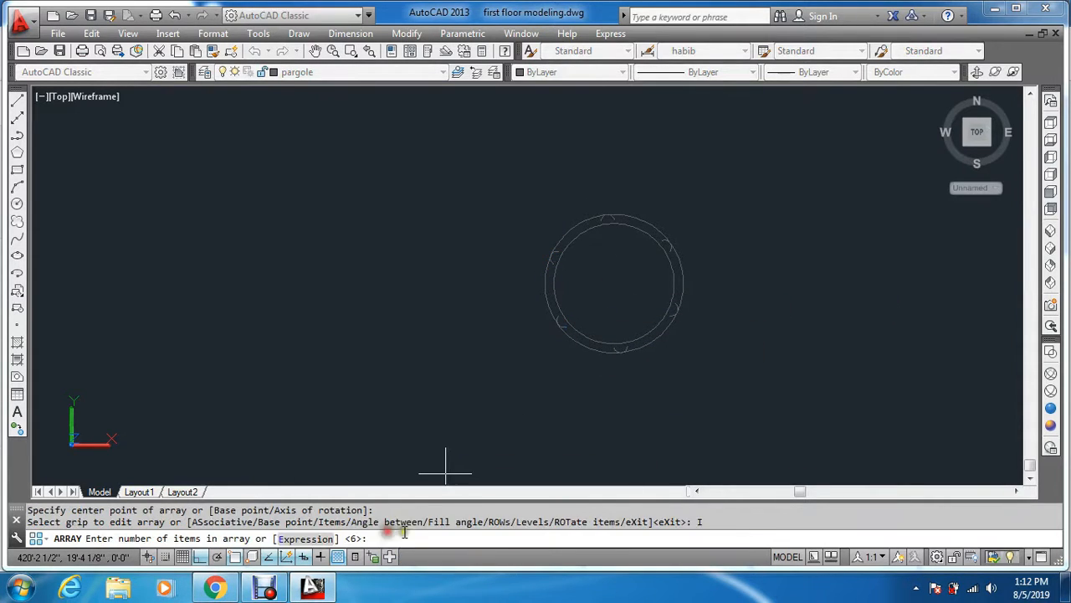
text(30)
key(Return)
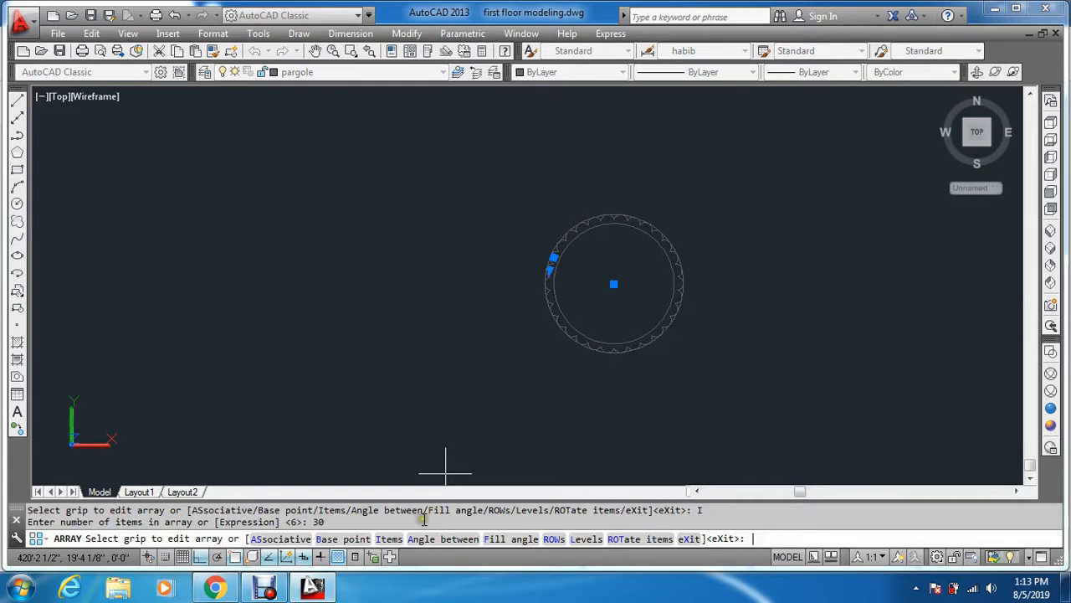
key(Escape)
key(Escape)
Step: Erase the inner circle, leaving the arrayed arcs and the outer circle
text(e)
key(Return)
scroll(495, 386, up, 2)
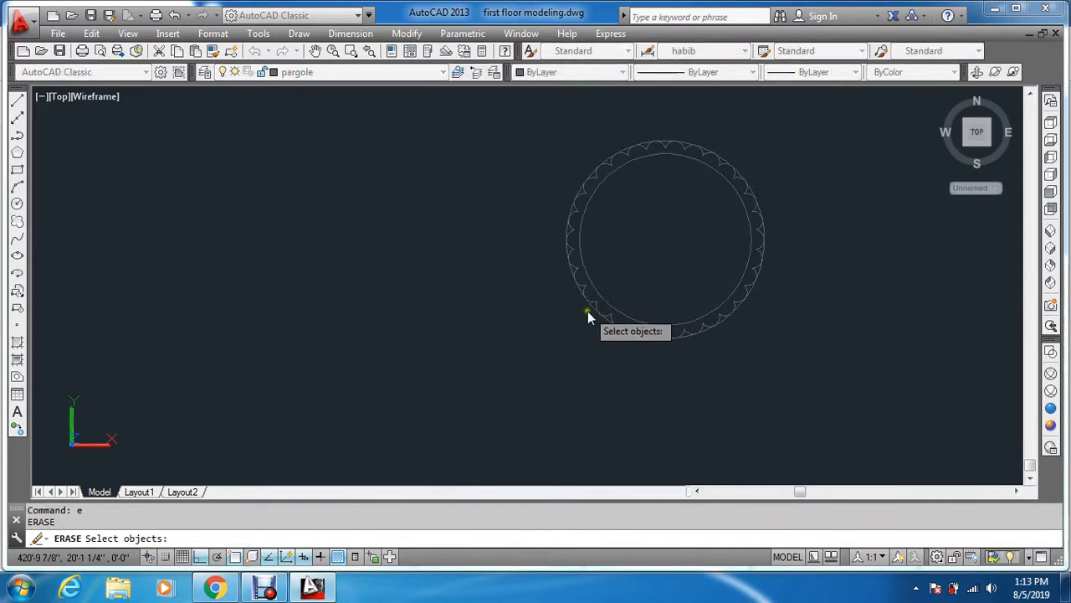
key(Escape)
Step: Explode the polar array of arcs into individual arcs
text(x)
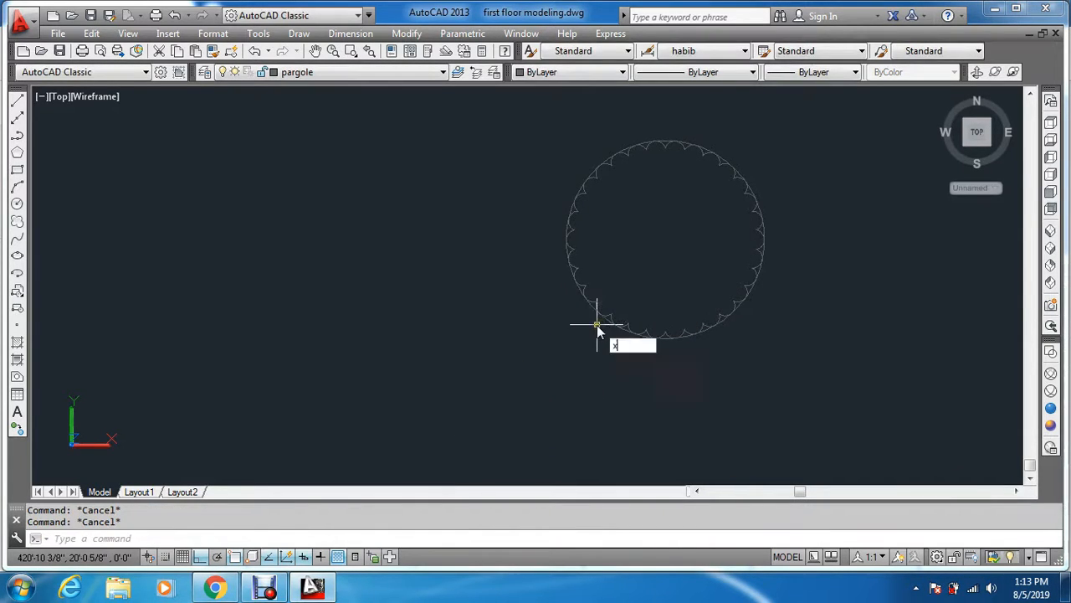
key(Return)
click(616, 320)
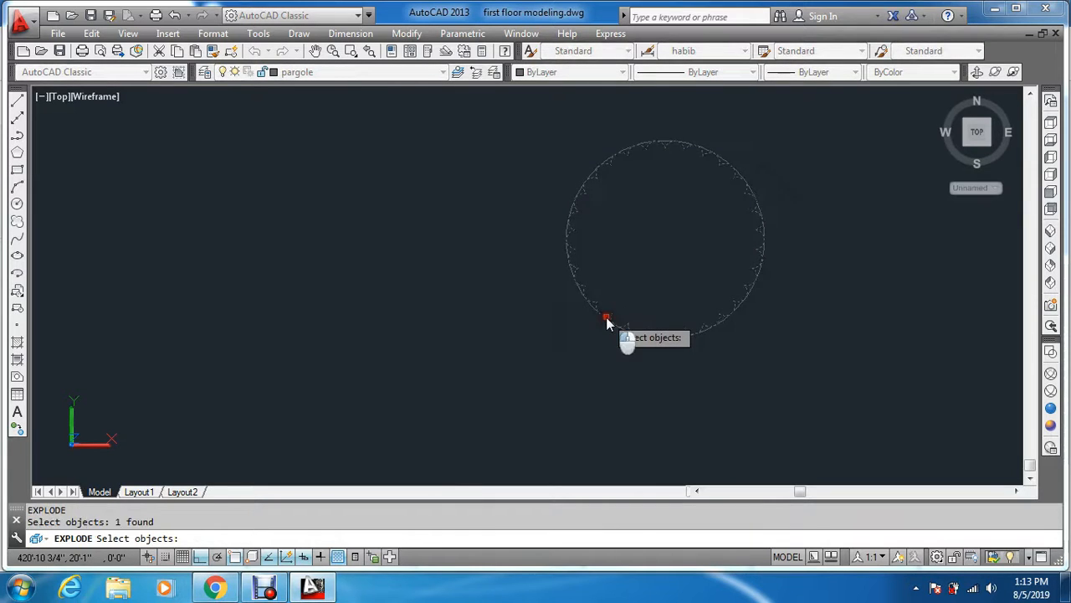
key(Escape)
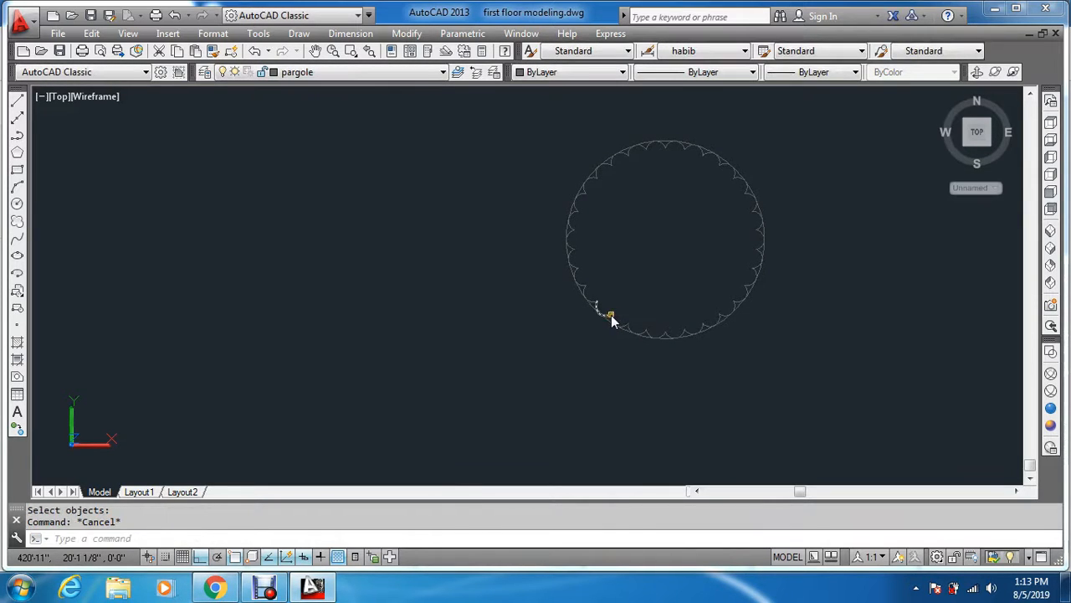
Step: Create a closed boundary from the area enclosed by the ring of arcs
text(bo)
key(Return)
key(Return)
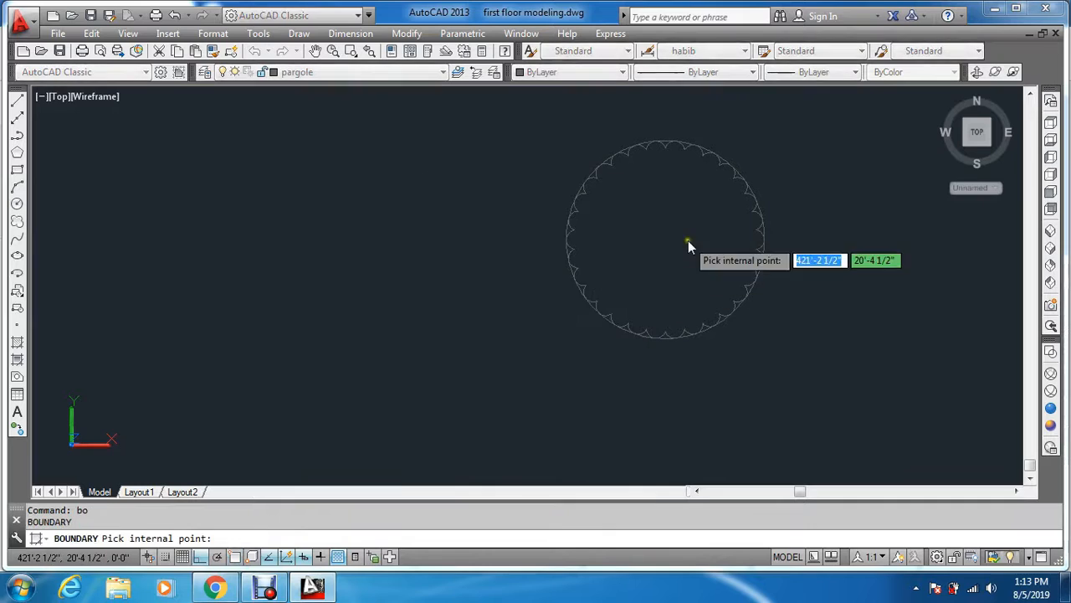
click(684, 243)
key(Return)
key(Escape)
Step: Erase the individual exploded arcs in two window selections, keeping the scalloped boundary and the outer circle
text(e)
key(Return)
scroll(603, 226, down, 3)
click(502, 148)
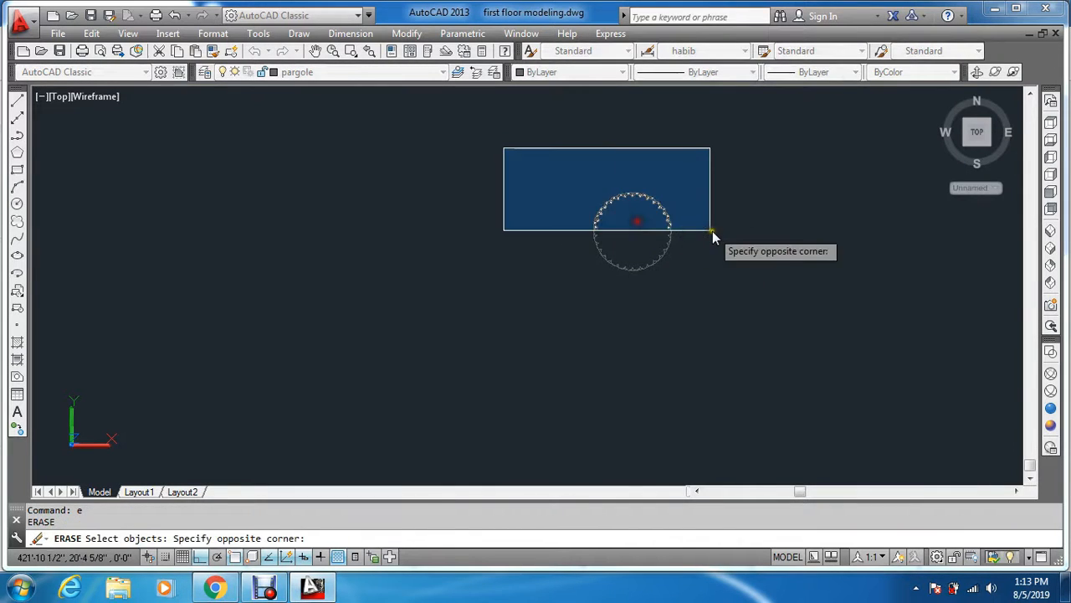
click(711, 232)
click(537, 199)
click(725, 286)
key(Return)
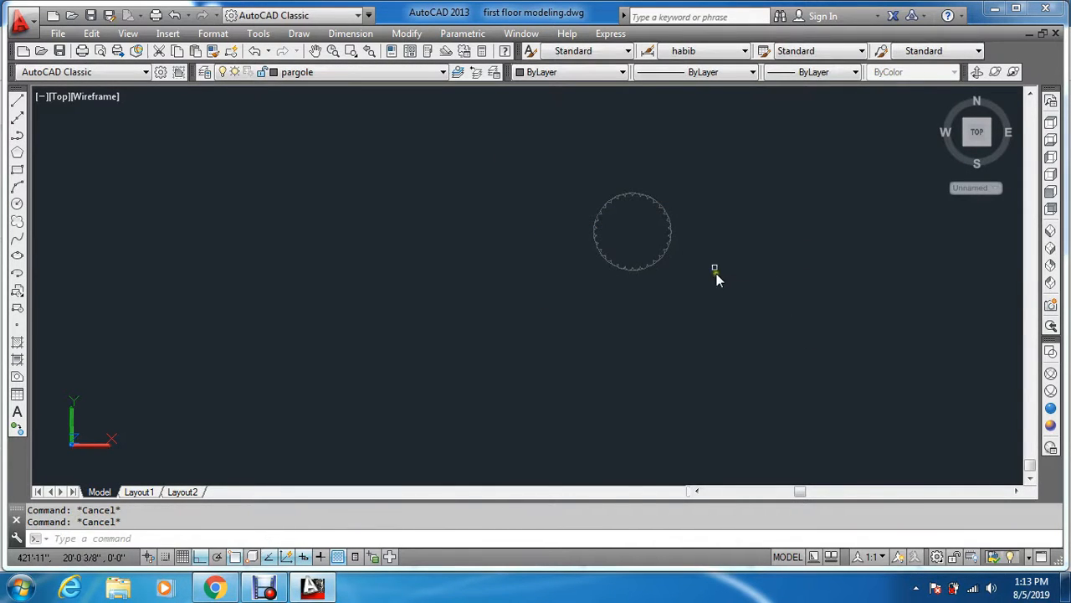
Step: Move the scalloped outline into the front wall, between the green and red lines at the west end of the opening
text(m)
key(Return)
scroll(620, 209, up, 5)
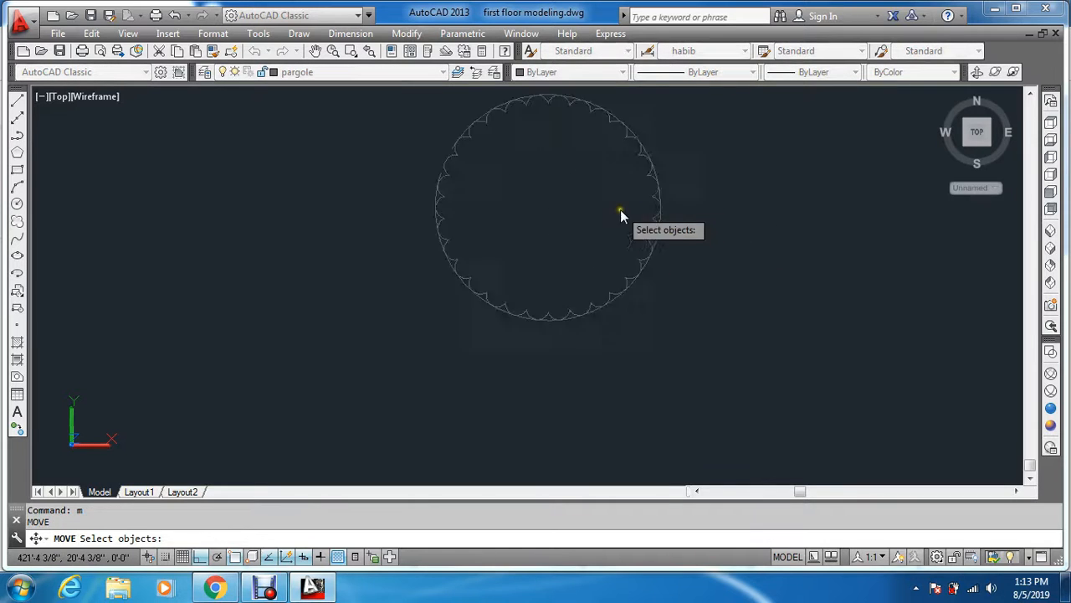
click(686, 232)
key(Return)
click(701, 216)
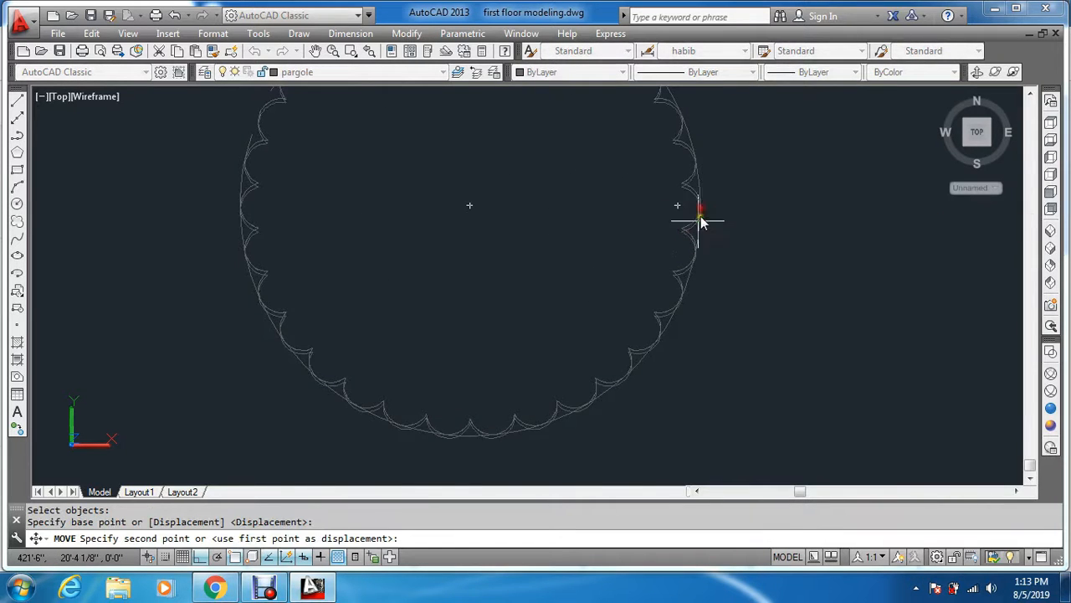
scroll(700, 220, down, 8)
scroll(662, 217, up, 10)
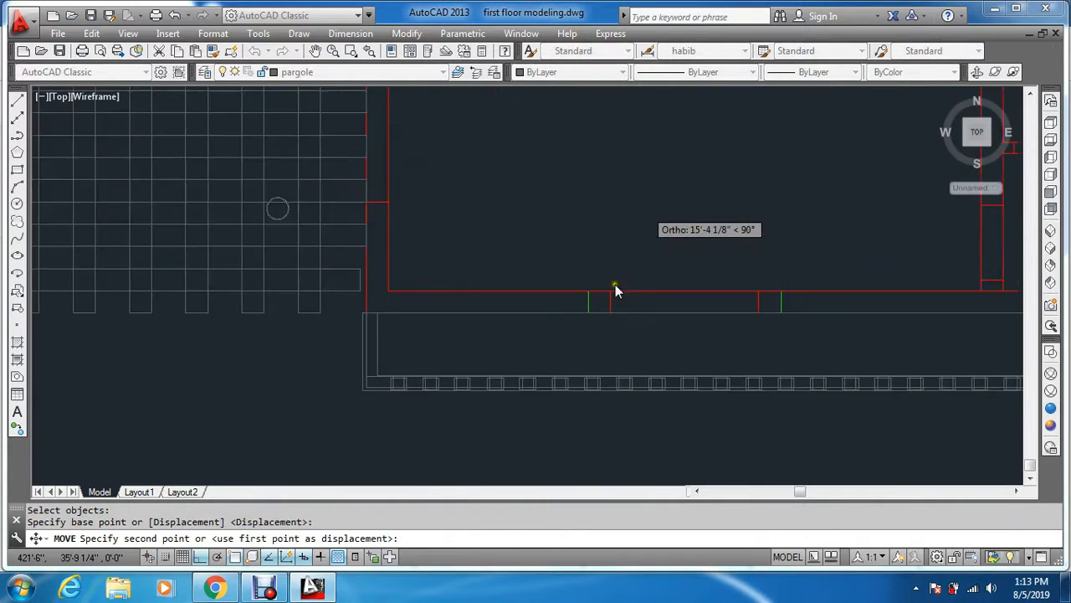
scroll(533, 402, down, 4)
scroll(537, 405, up, 5)
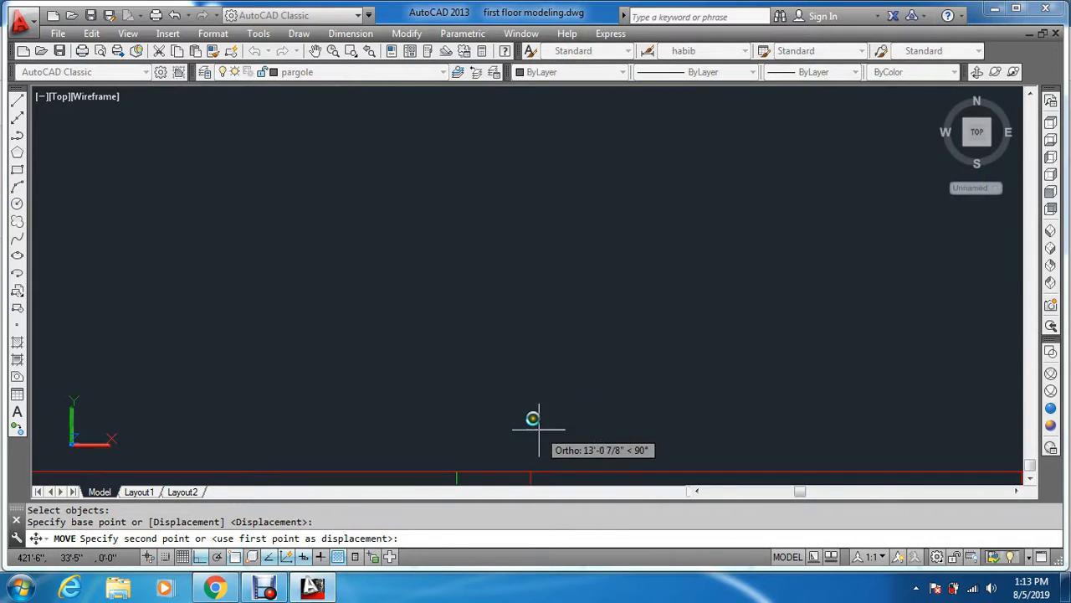
middle_drag(533, 340, 539, 180)
click(539, 343)
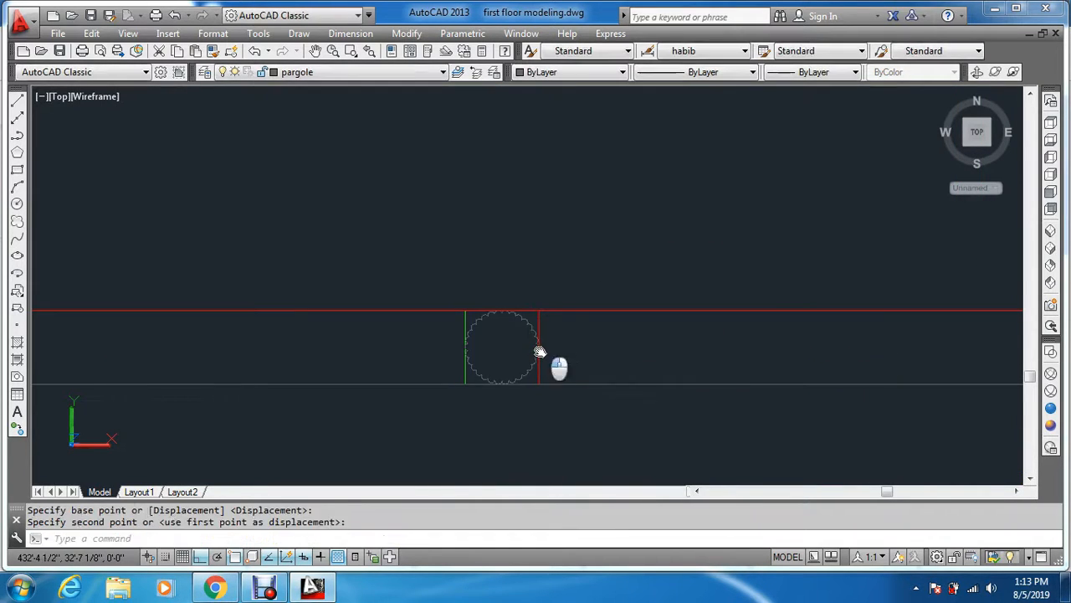
key(Escape)
key(Escape)
Step: Erase the leftover outer circle below the floor plan
scroll(545, 284, down, 4)
scroll(506, 313, down, 4)
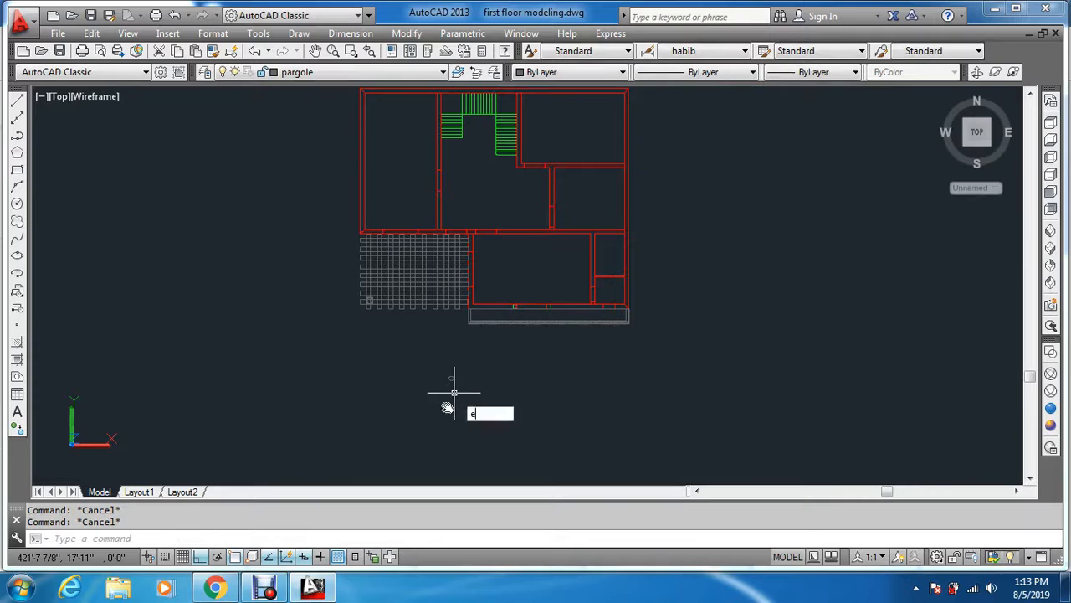
text(e)
key(Return)
click(454, 388)
key(Escape)
Step: In the SW Isometric view, move the scalloped outline outward by half the wall thickness, from the green line's inner end to its midpoint
scroll(463, 309, up, 5)
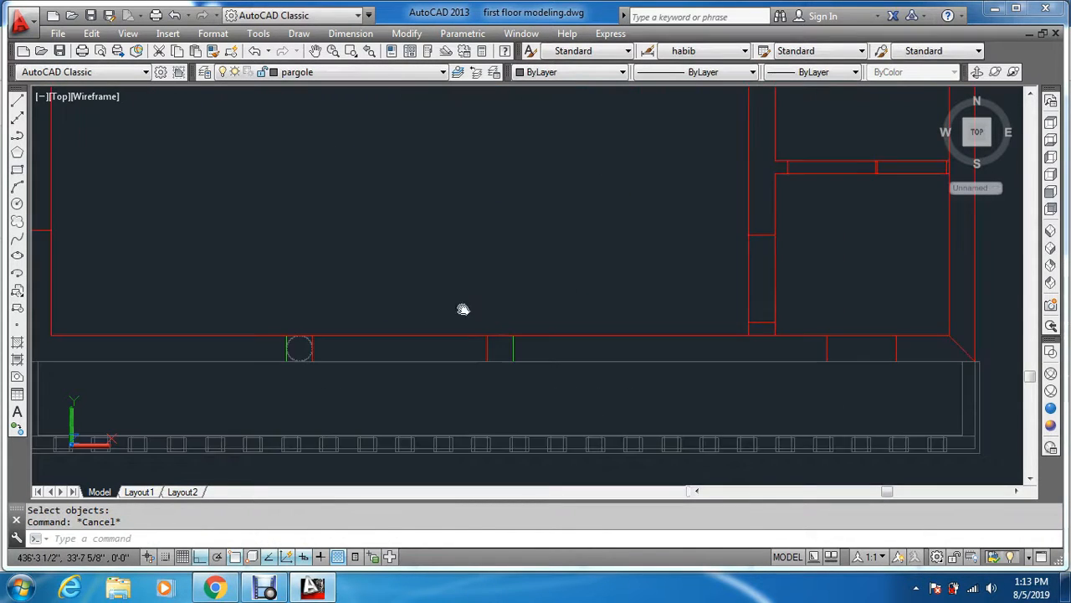
scroll(290, 349, up, 4)
key(Escape)
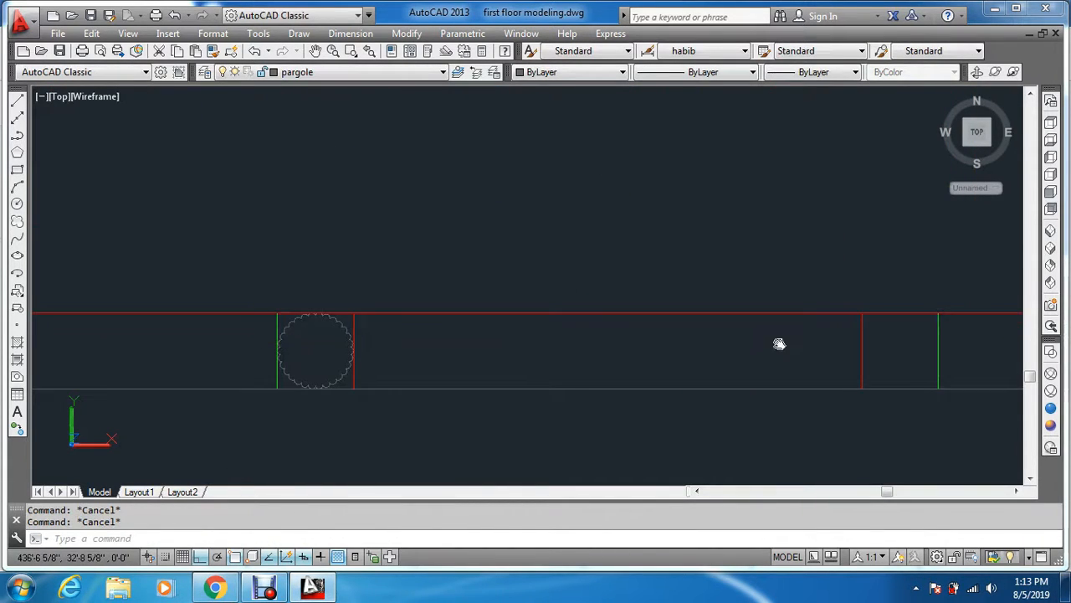
click(1051, 234)
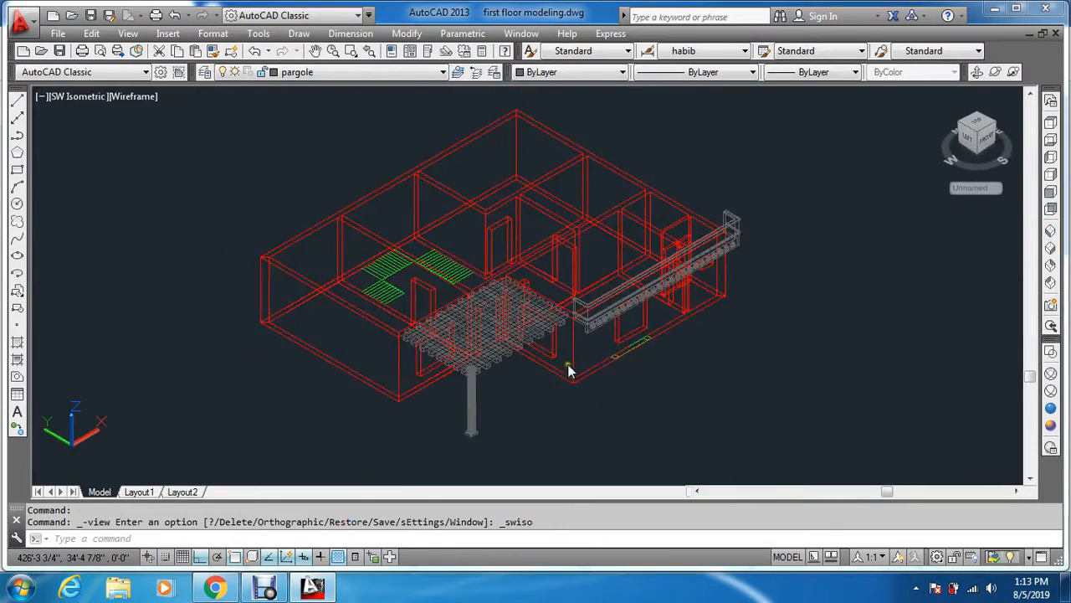
scroll(737, 346, up, 2)
key(Escape)
key(Escape)
text(m)
key(Return)
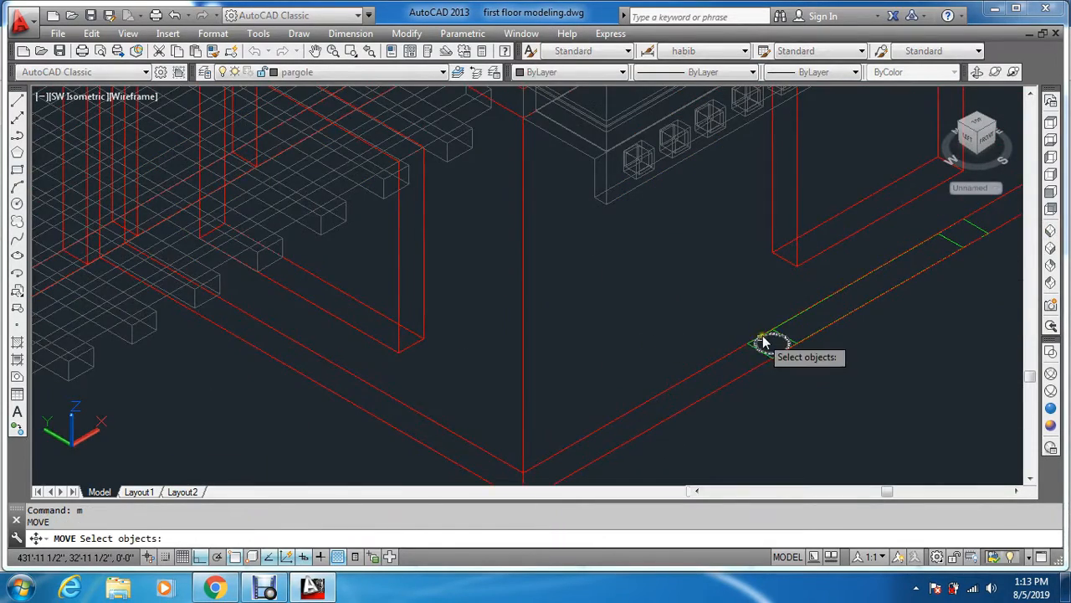
scroll(749, 371, up, 3)
click(730, 379)
key(Return)
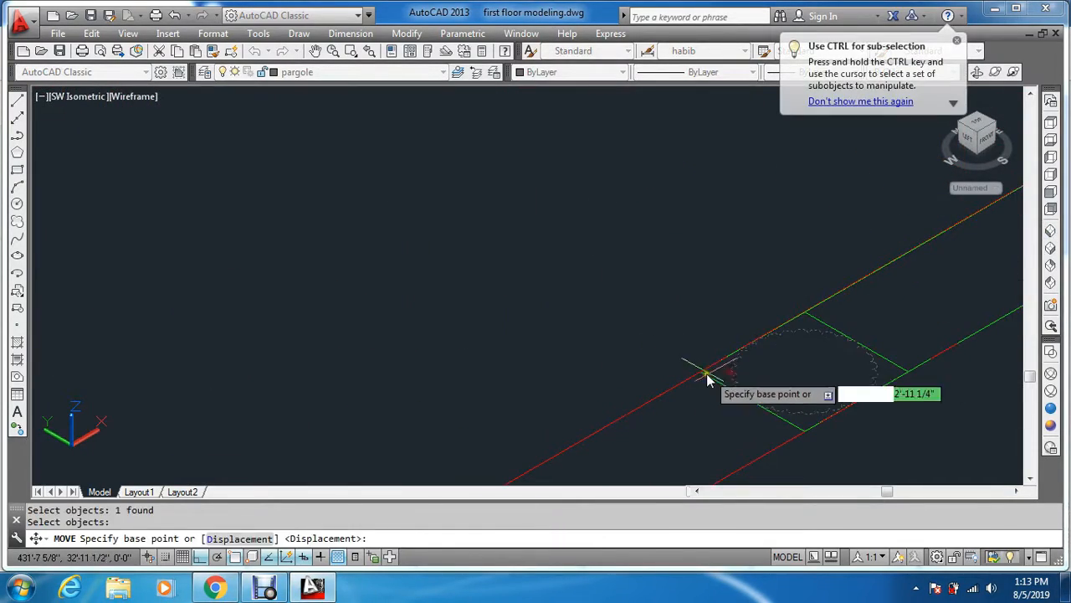
click(703, 379)
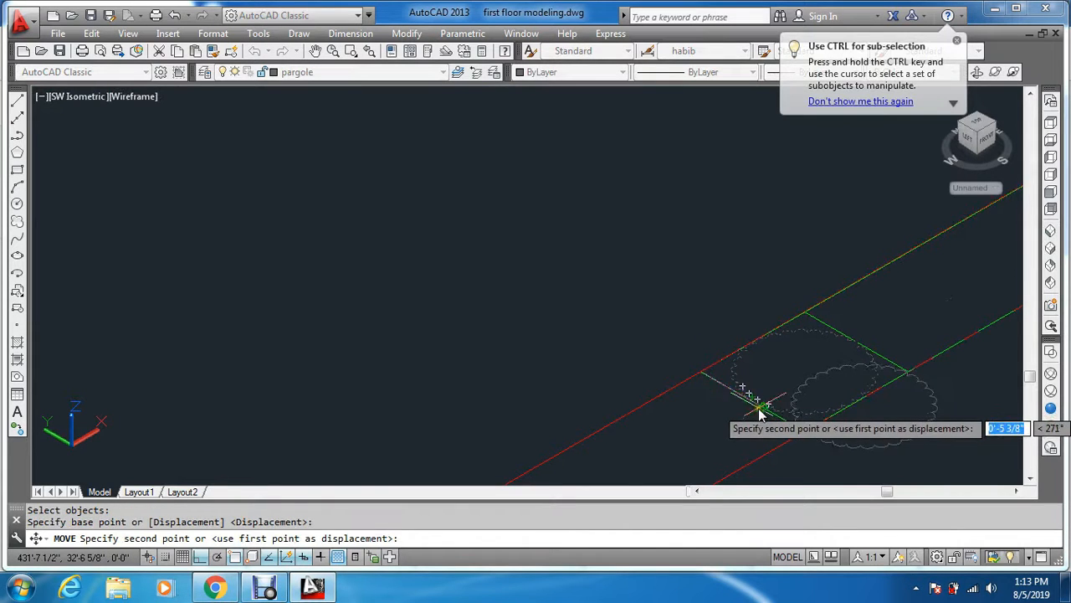
key(Escape)
key(Escape)
Step: Extrude the scalloped outline upward 5'-0" into a fluted column
scroll(756, 354, down, 3)
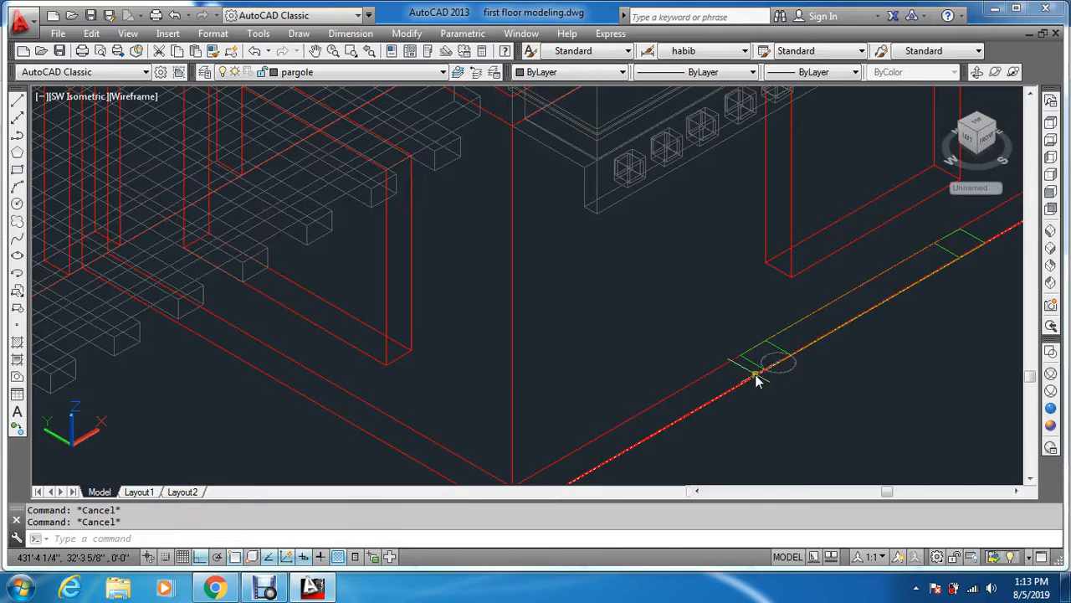
scroll(758, 376, down, 4)
scroll(916, 323, up, 3)
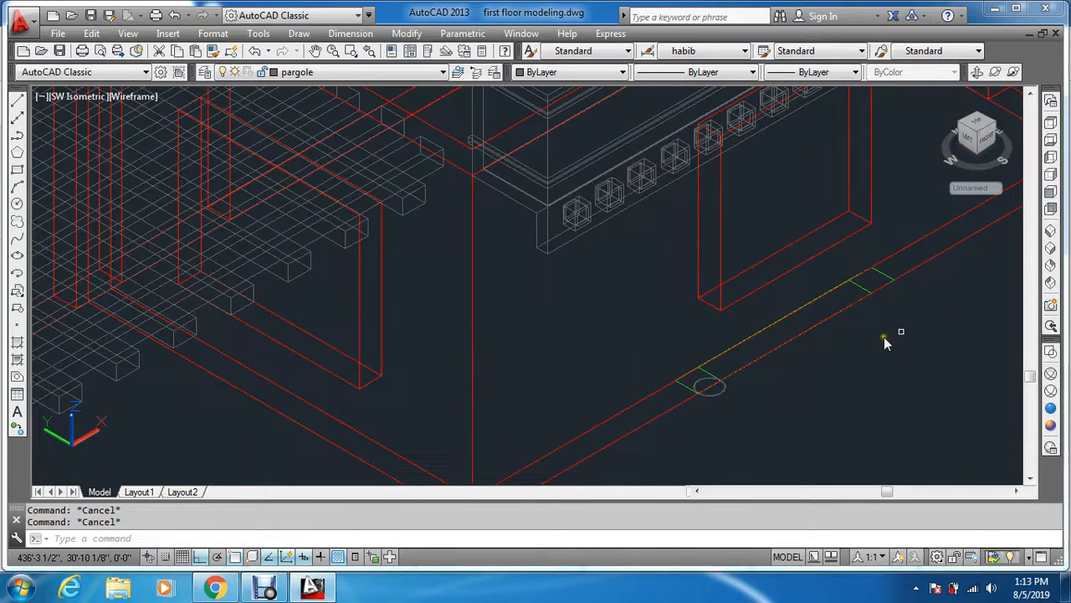
middle_drag(839, 357, 750, 371)
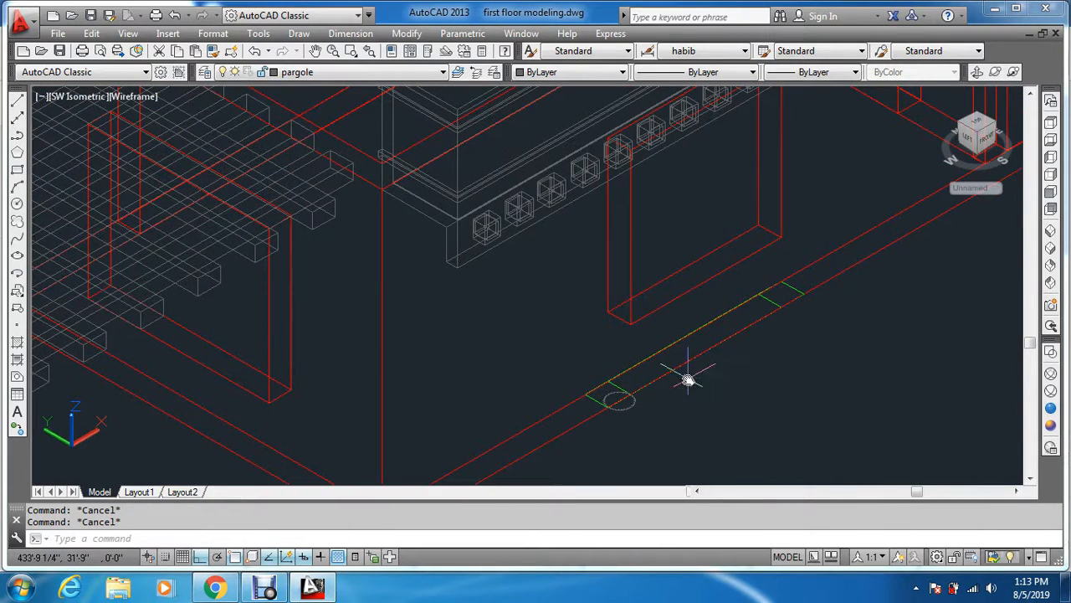
key(Return)
click(628, 404)
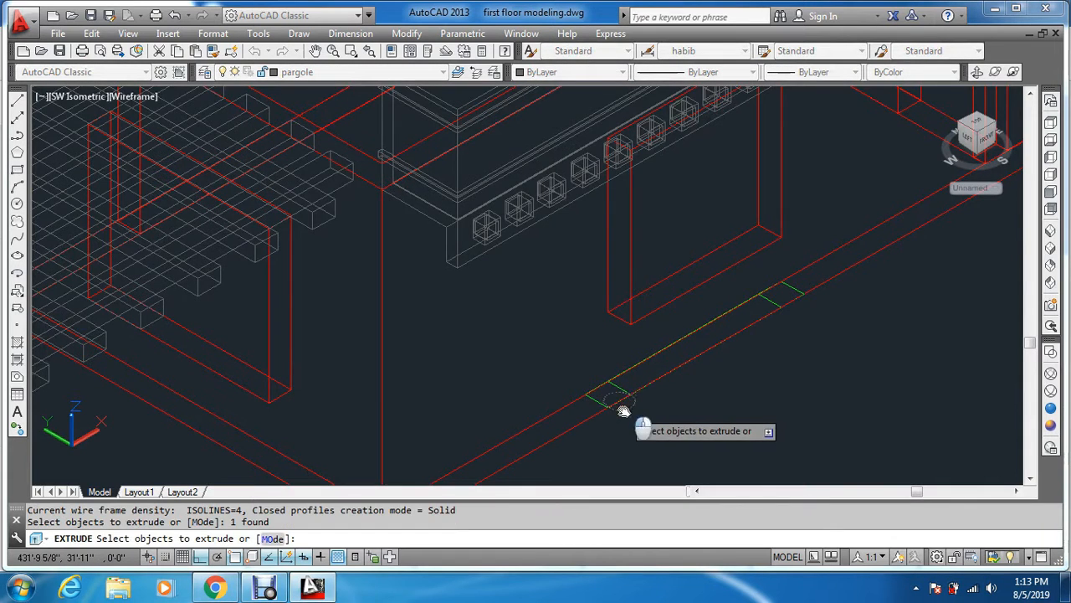
scroll(632, 419, down, 4)
key(Return)
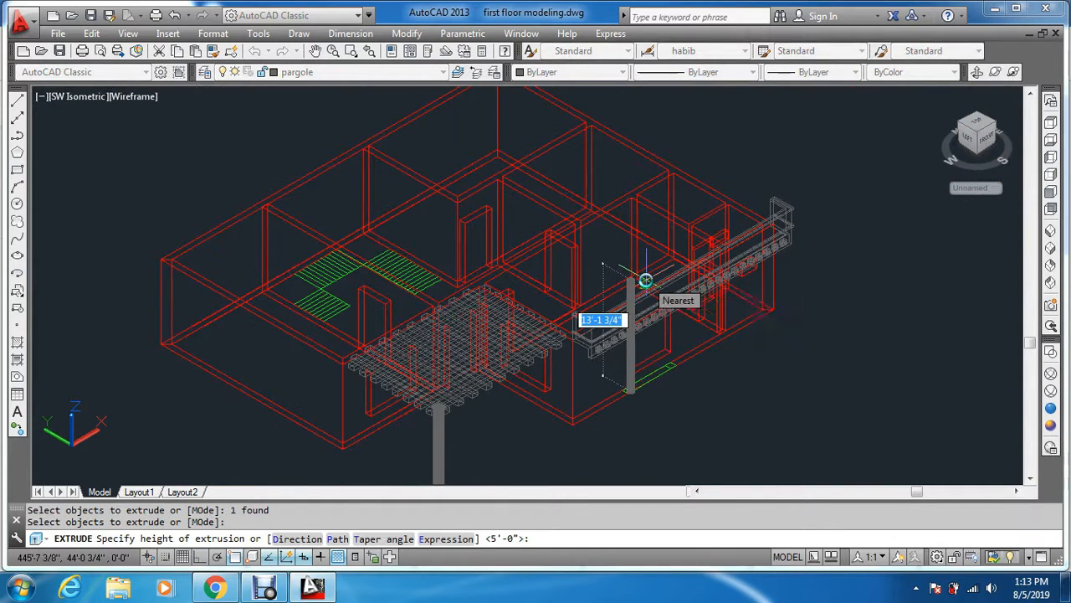
key(Escape)
key(Escape)
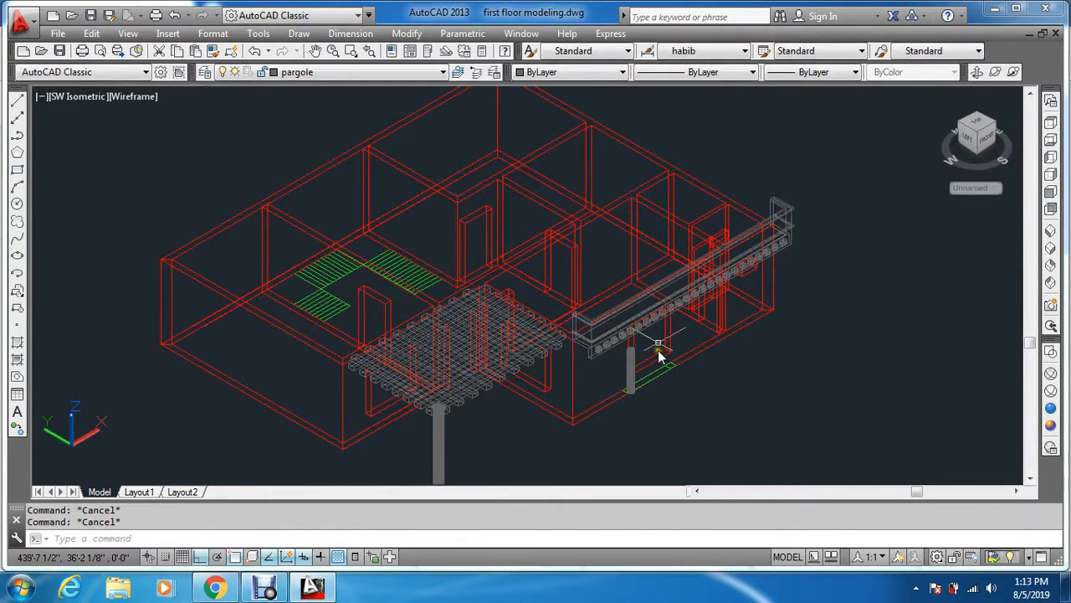
Step: Move the fluted column straight up by 2' so it stands beside the front wall opening
scroll(649, 405, up, 3)
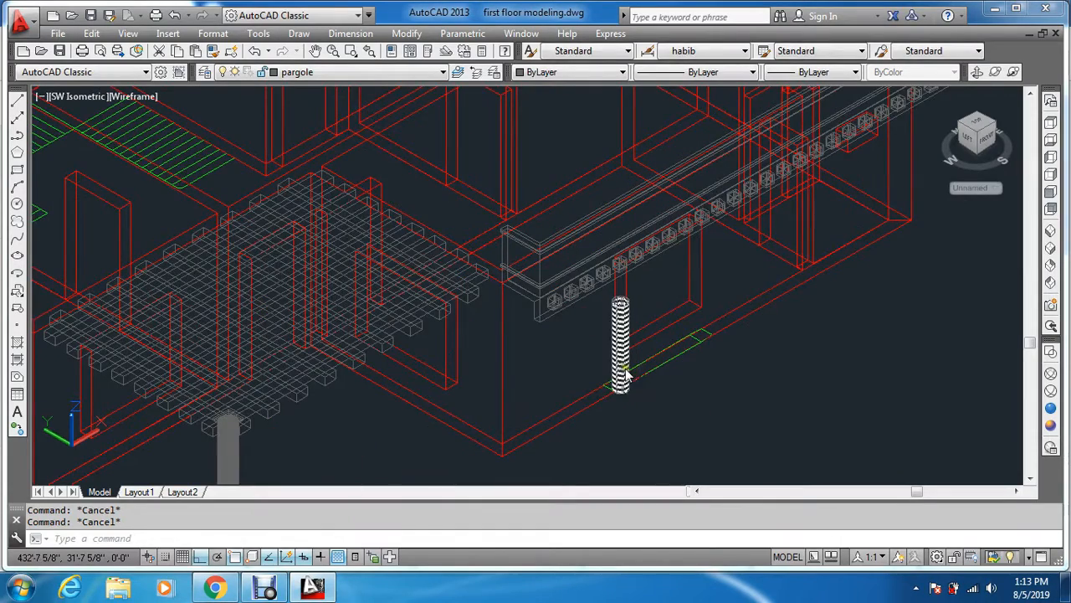
scroll(626, 376, up, 2)
text(m)
key(Return)
click(626, 362)
key(Return)
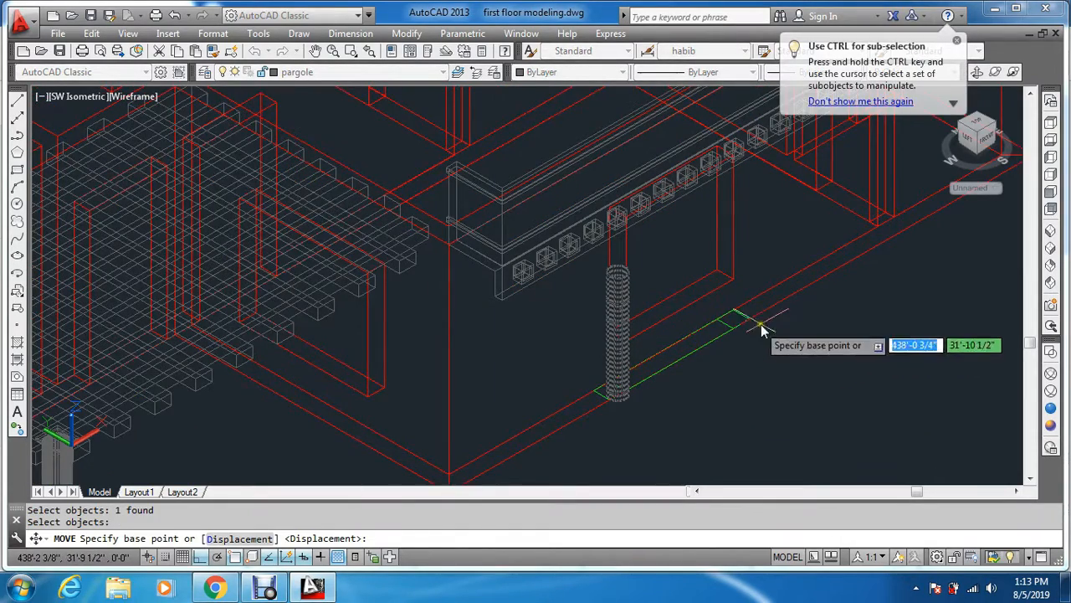
scroll(766, 330, down, 4)
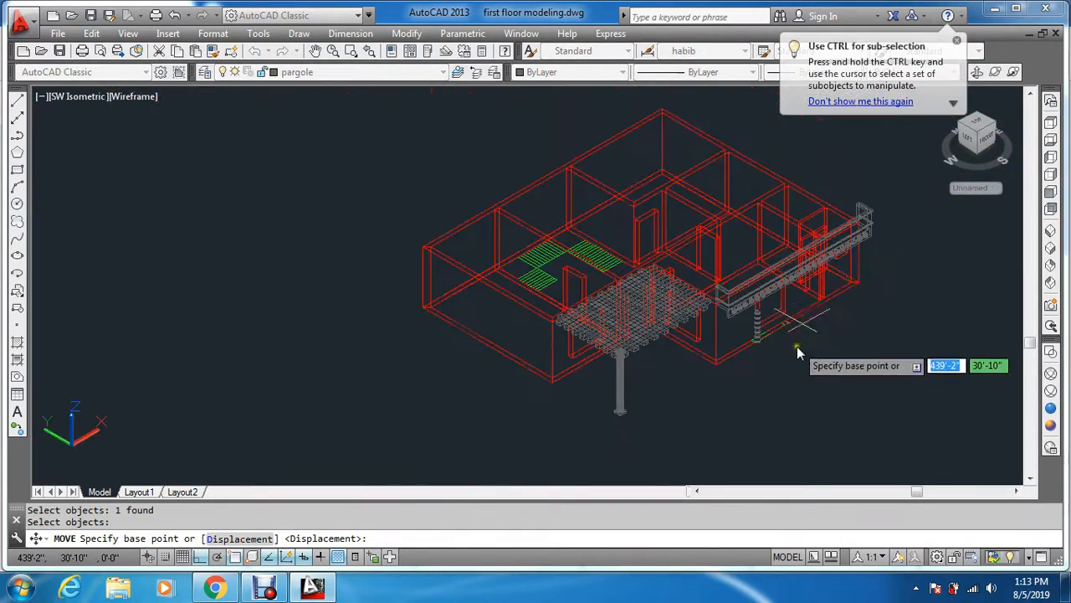
click(859, 285)
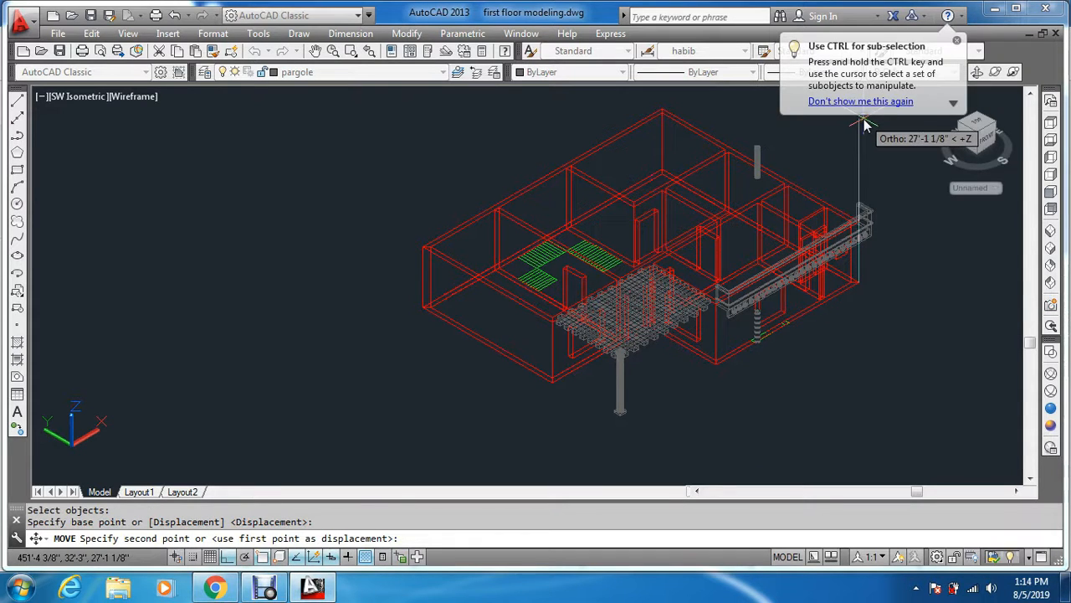
text(2')
key(Return)
key(Escape)
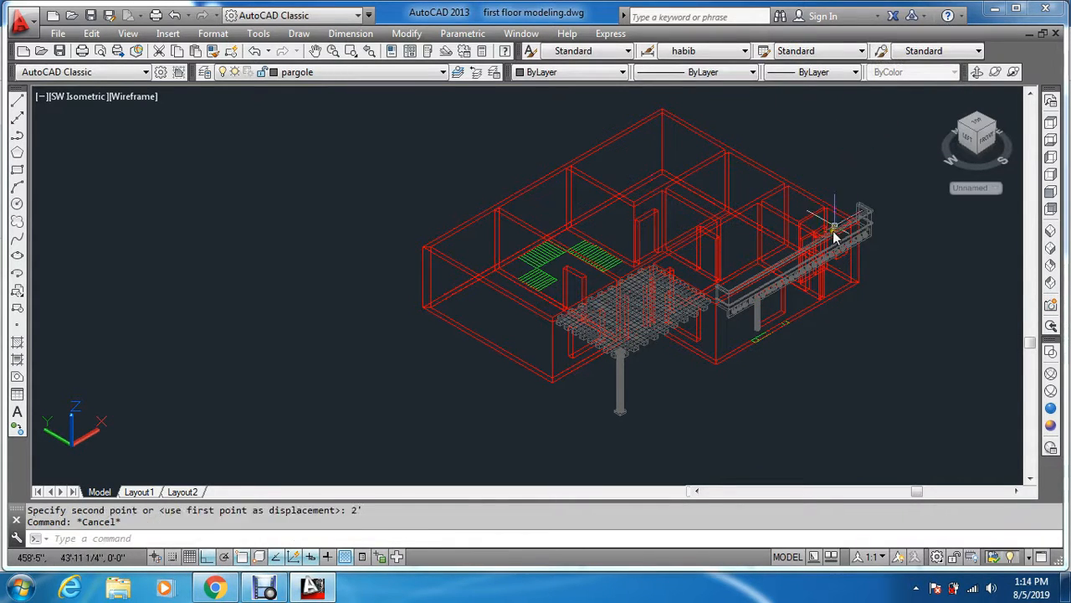
Step: Using the Front view's orientation in SW Isometric, mirror the fluted column about a vertical line through the long green line's midpoint, keeping the original
click(1052, 192)
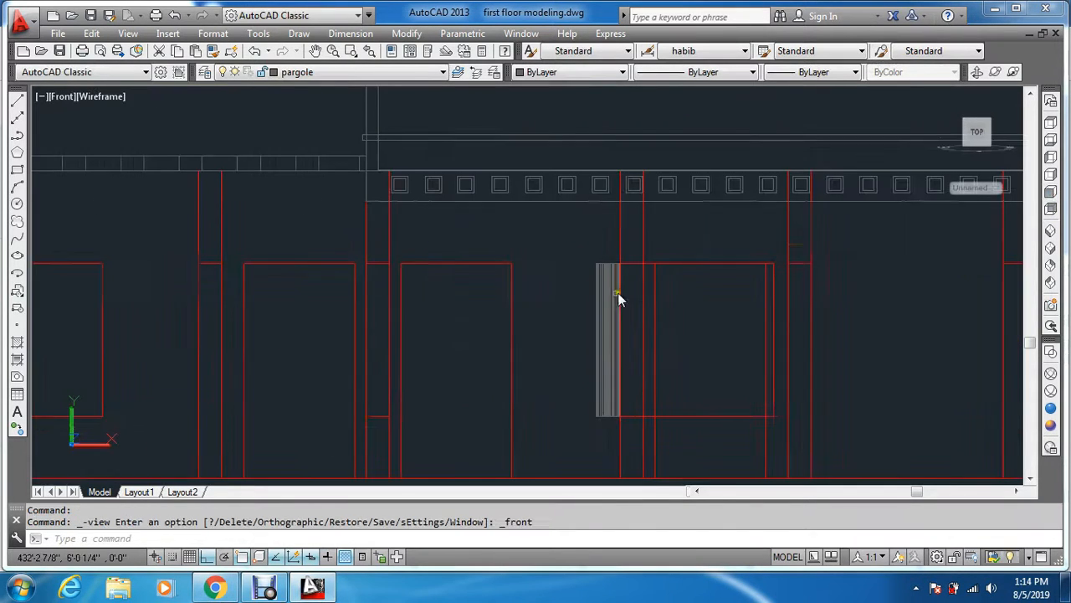
click(1051, 233)
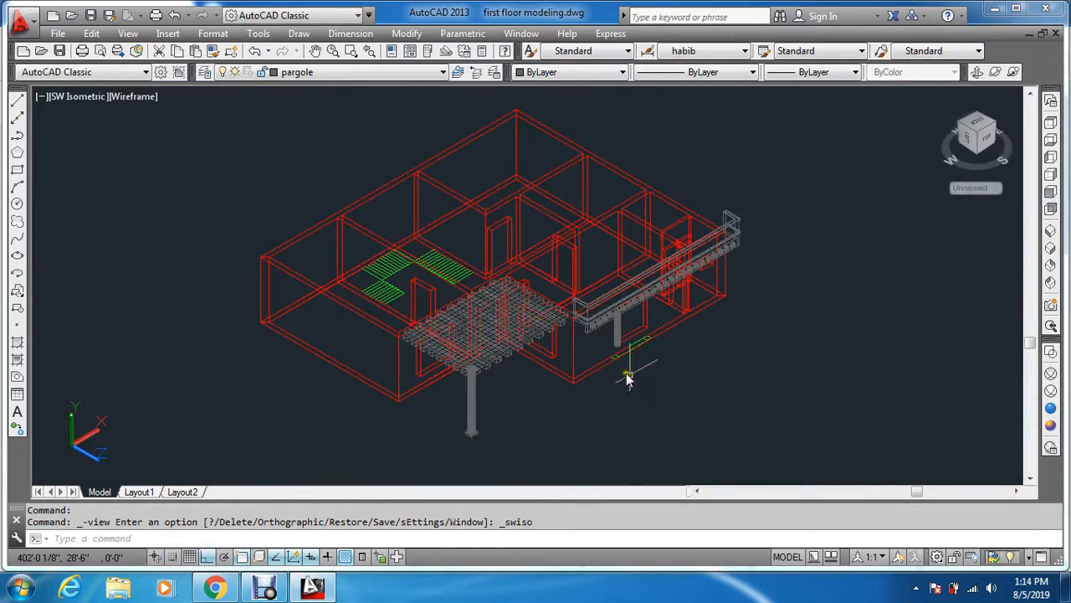
scroll(629, 380, up, 4)
key(Escape)
key(Escape)
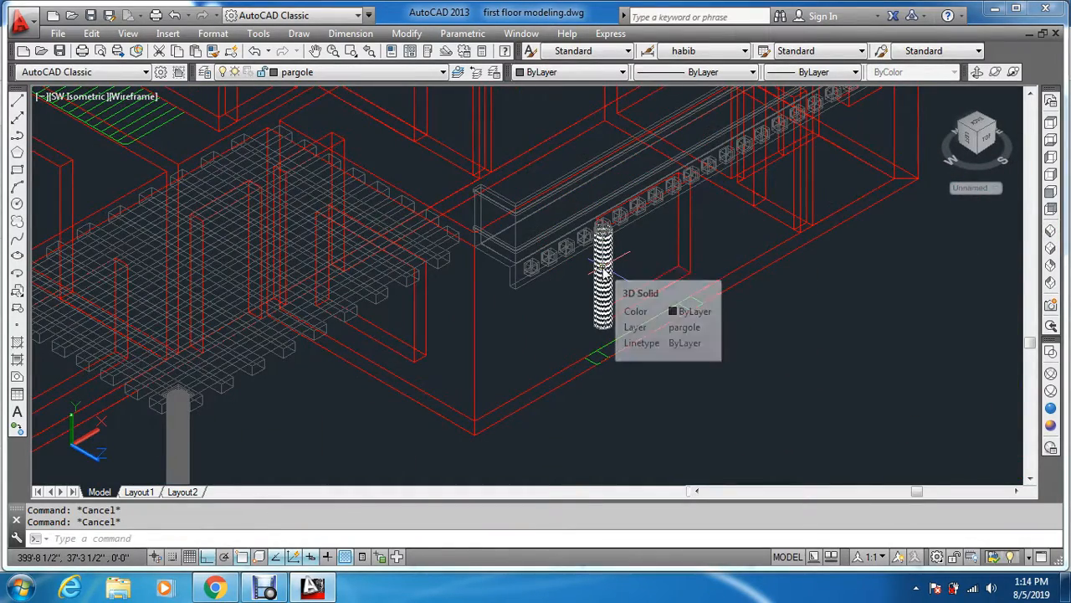
text(mi)
key(Return)
scroll(610, 345, up, 2)
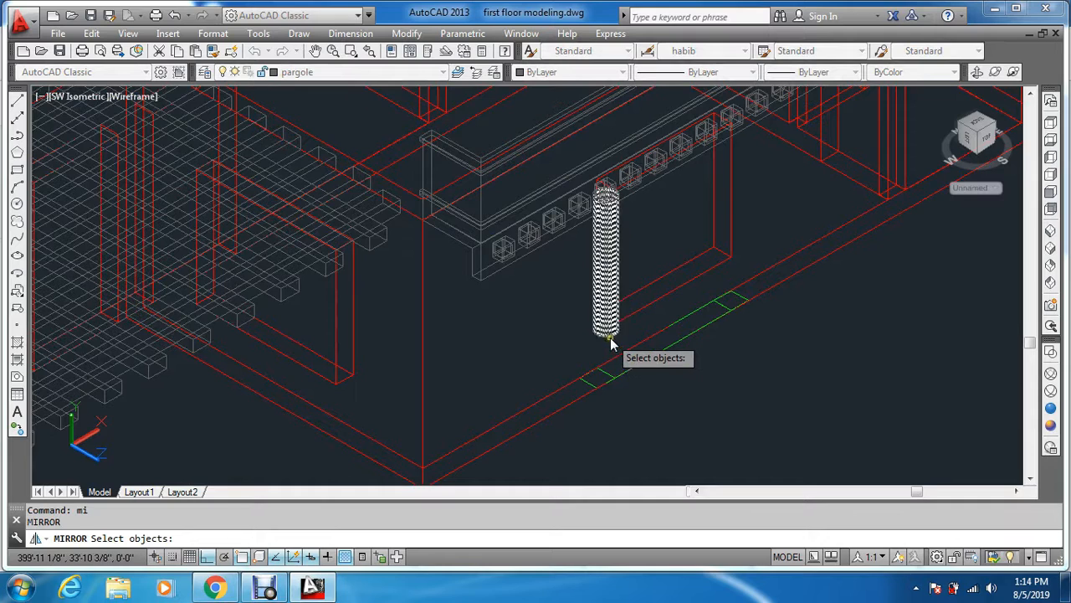
click(610, 339)
key(Return)
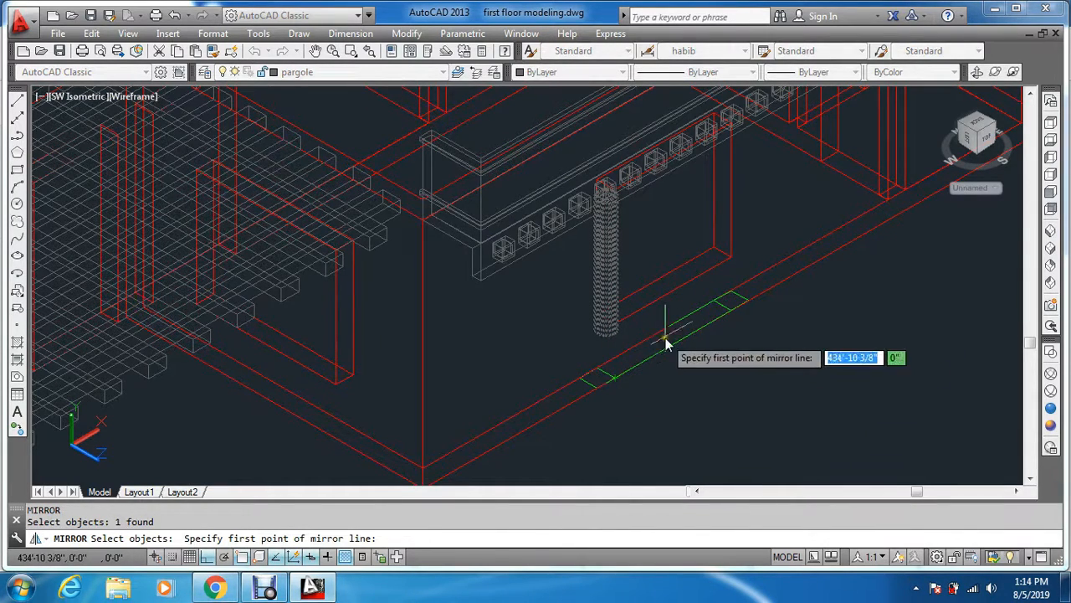
click(671, 347)
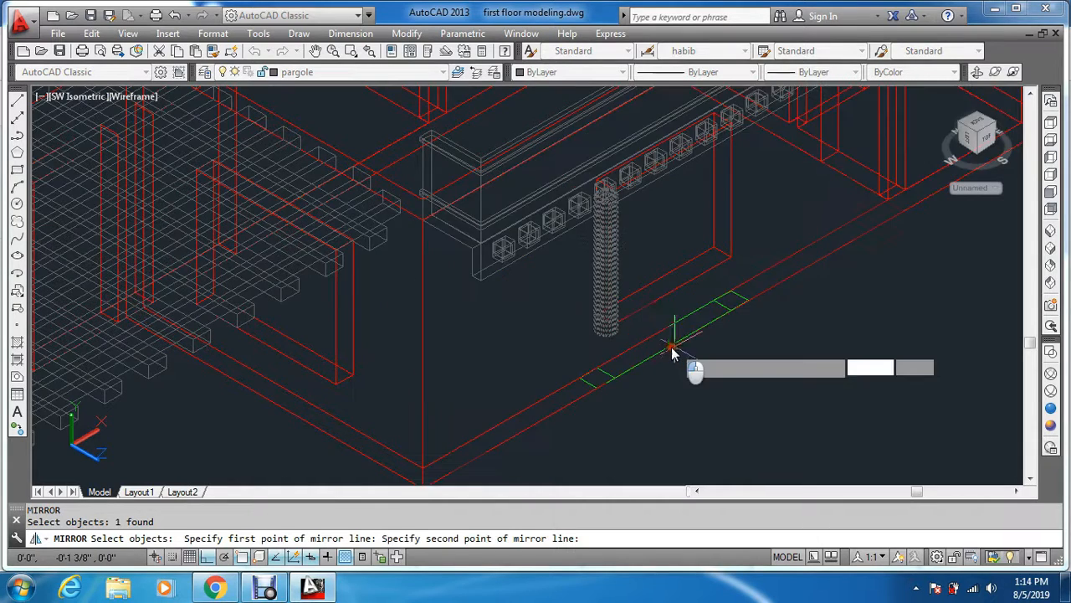
scroll(670, 347, down, 5)
scroll(646, 329, down, 5)
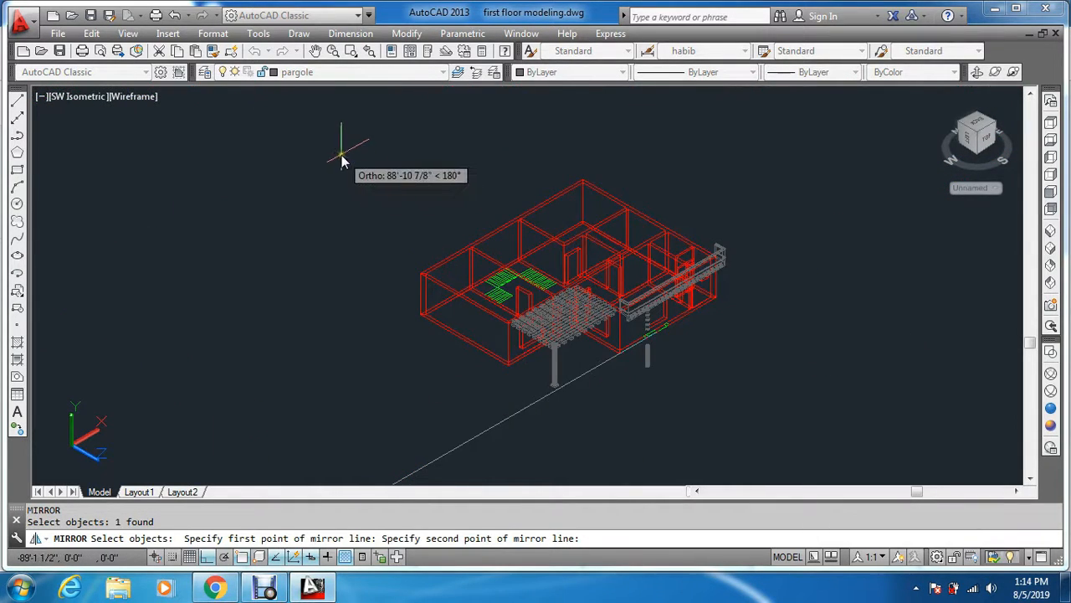
click(563, 119)
key(Return)
key(Escape)
key(Escape)
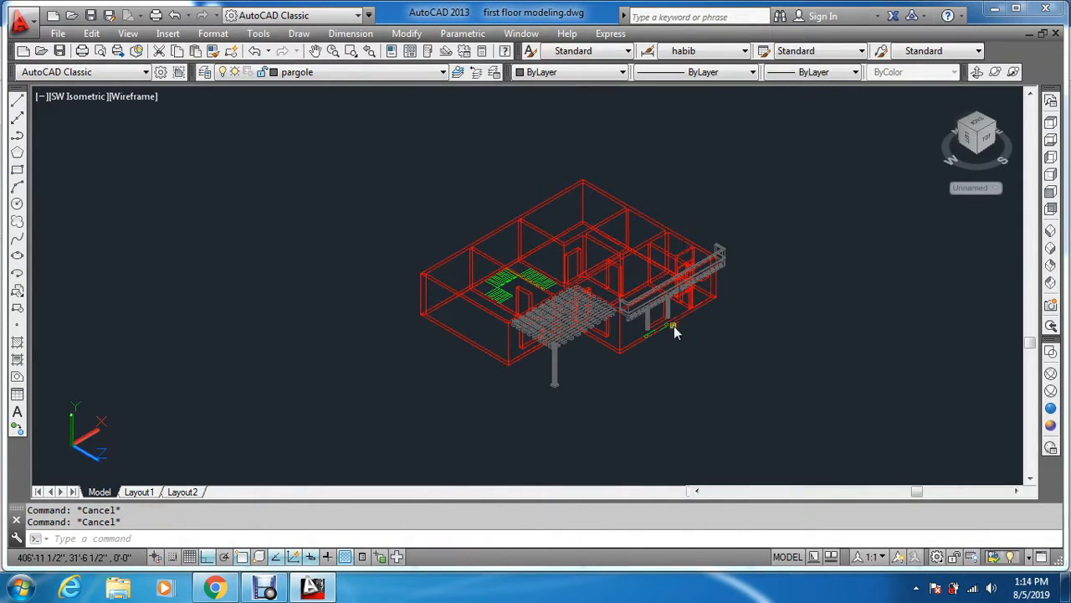
Step: Check both columns' alignment with the green and red lines in the Top view, and return to SW Isometric
scroll(666, 308, up, 5)
click(1050, 123)
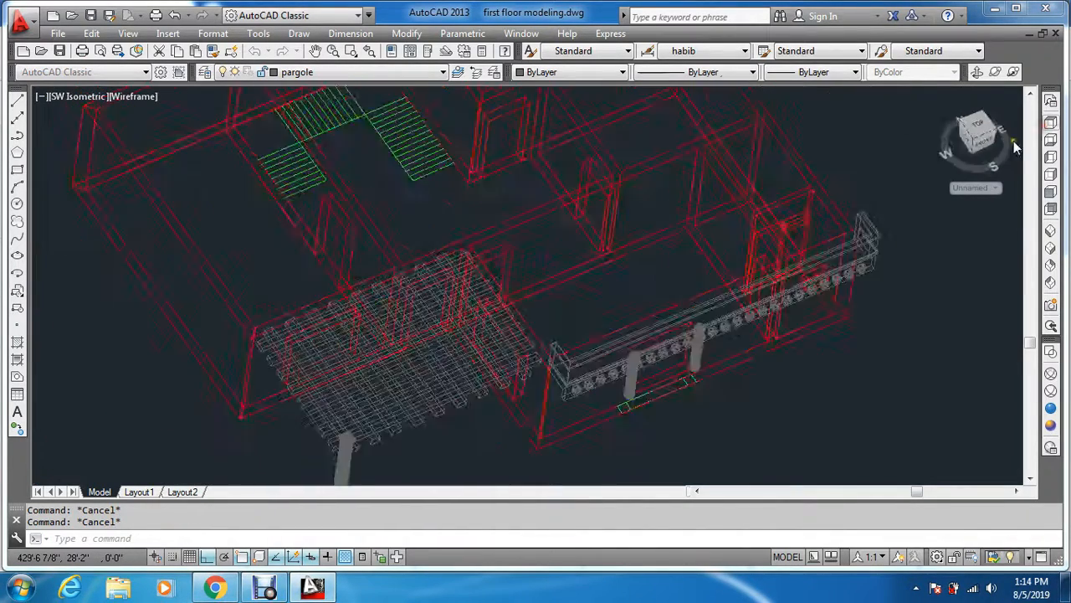
scroll(586, 352, up, 8)
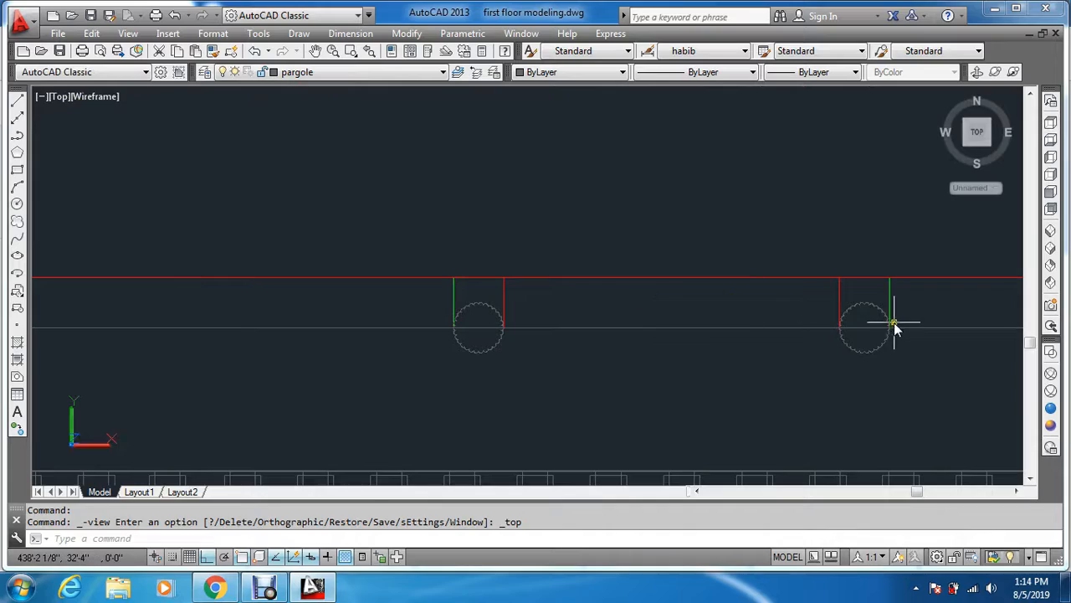
click(1051, 235)
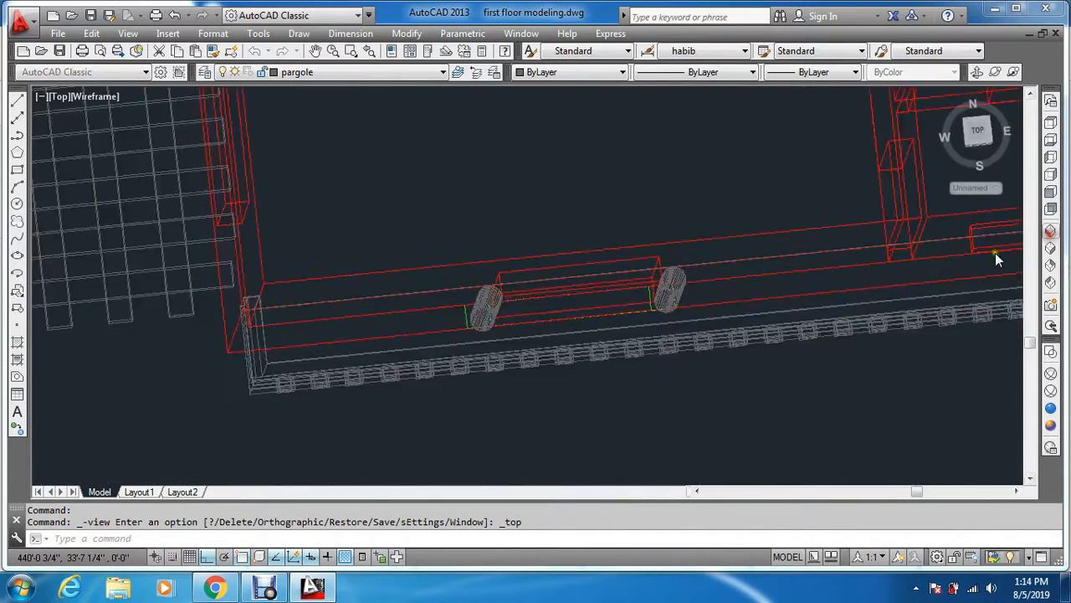
scroll(681, 300, up, 3)
middle_drag(516, 428, 608, 371)
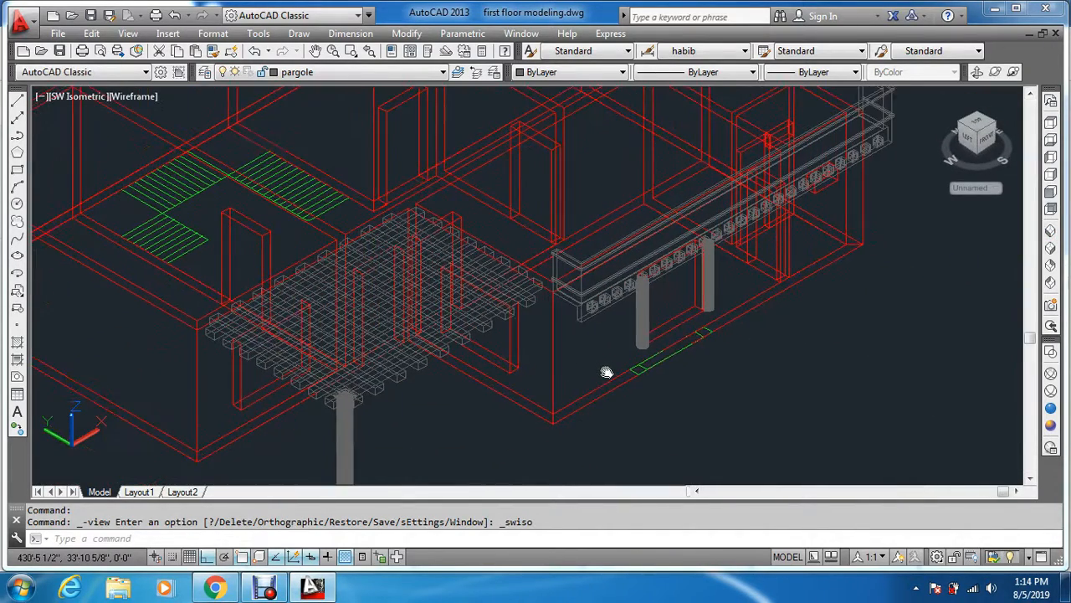
Step: Display the model in the Conceptual visual style and examine the two fluted columns flanking the front wall opening
key(Escape)
click(1049, 425)
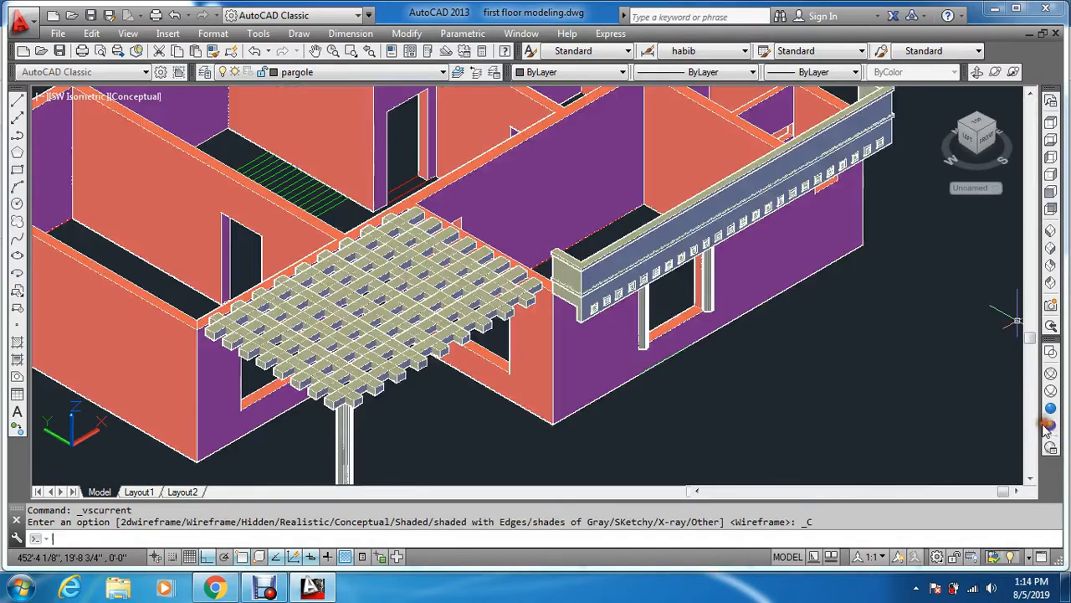
scroll(641, 366, up, 1)
scroll(686, 325, down, 2)
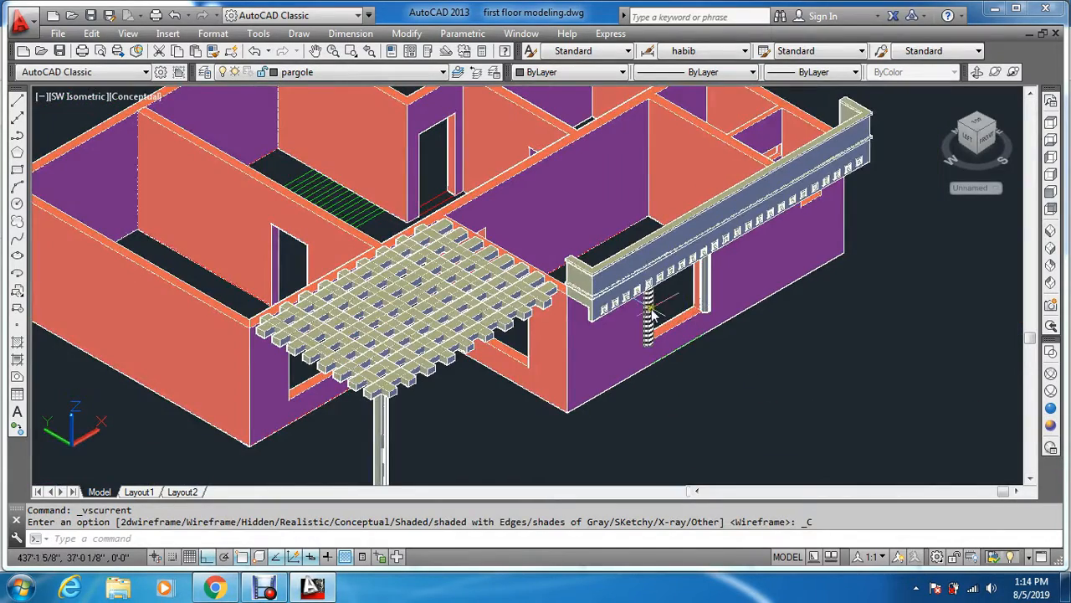
middle_drag(653, 314, 576, 282)
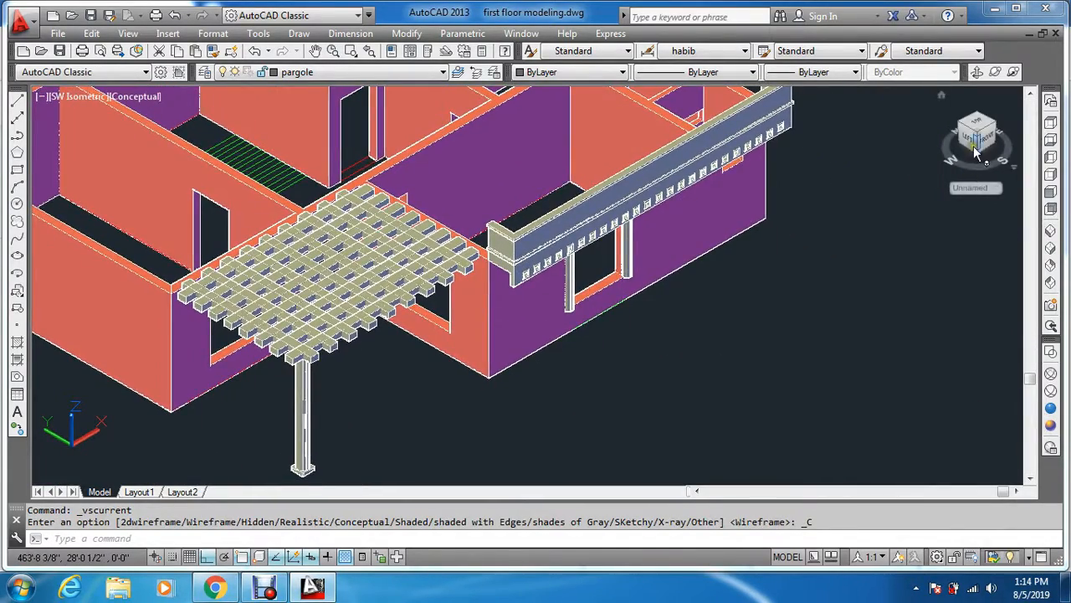
scroll(512, 276, up, 2)
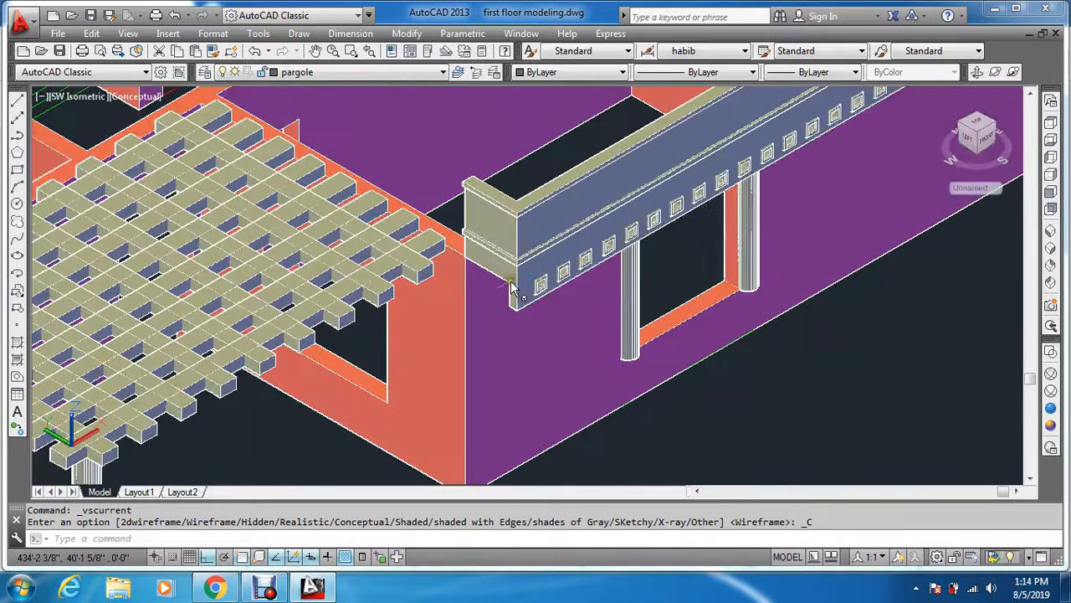
mouse_move(752, 312)
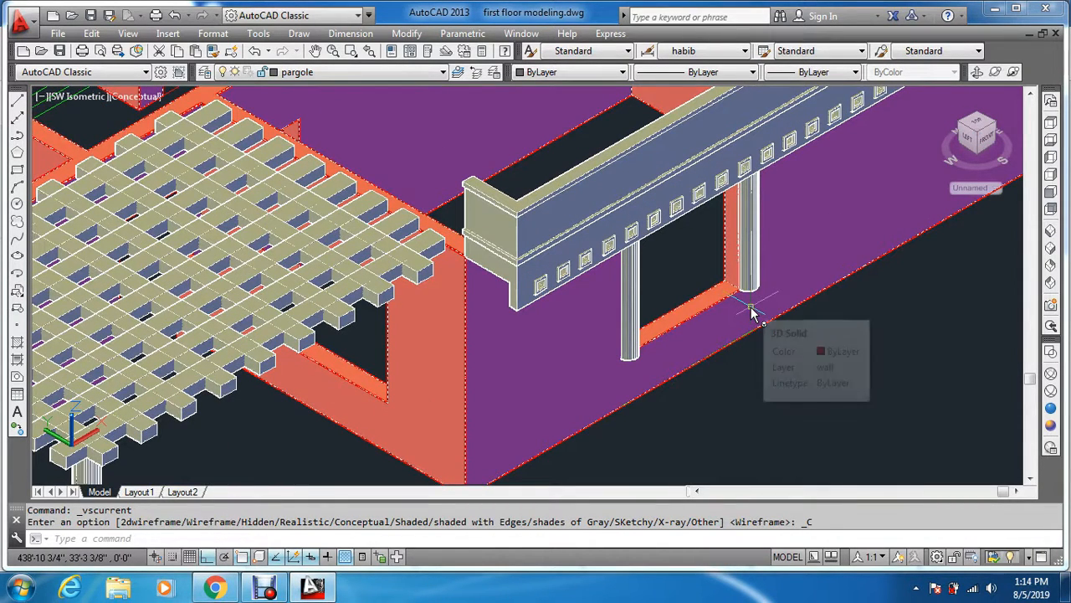